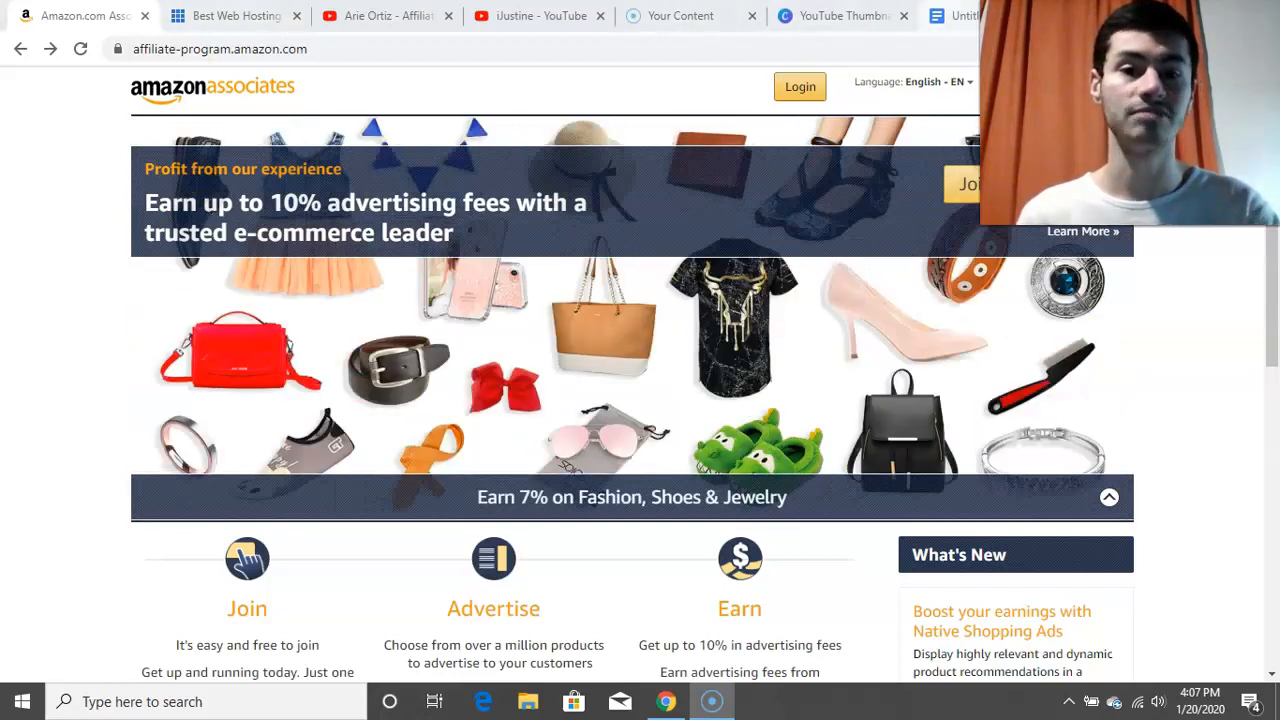
- Switch to the Google Docs document and change the black highlight on the first numbered list item to white
left_click(950, 15)
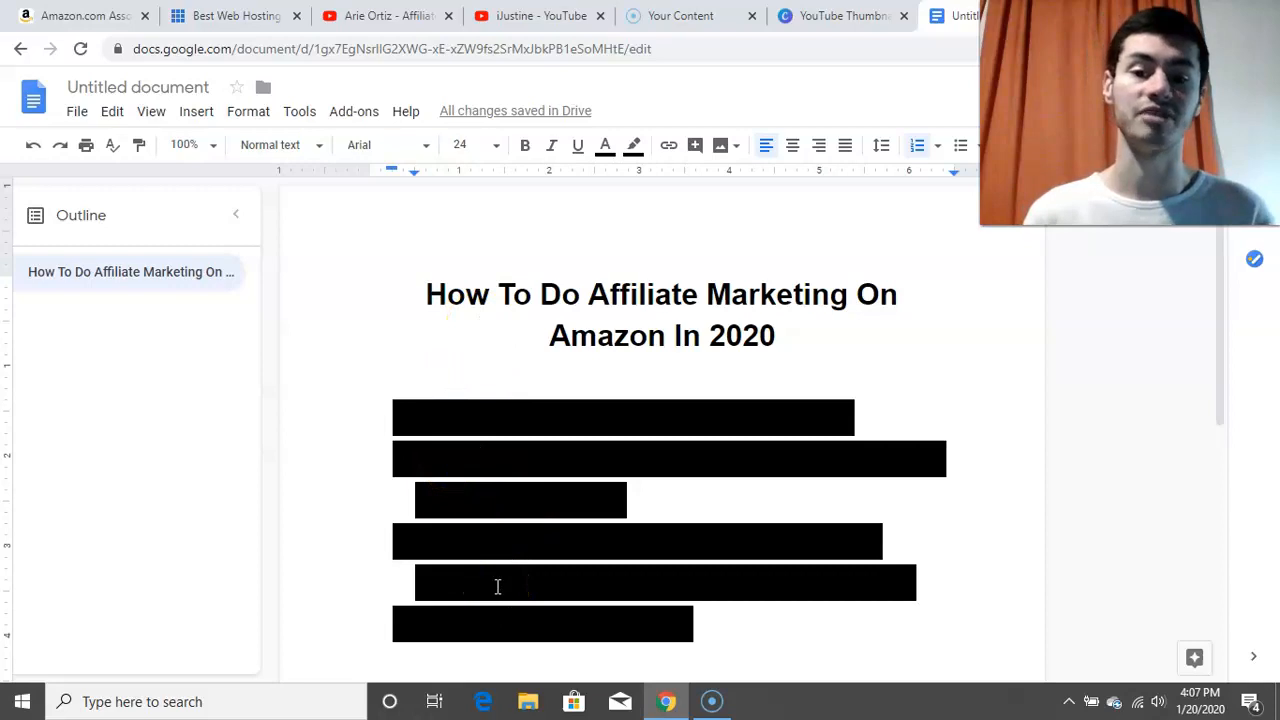
left_click_drag(856, 417, 394, 411)
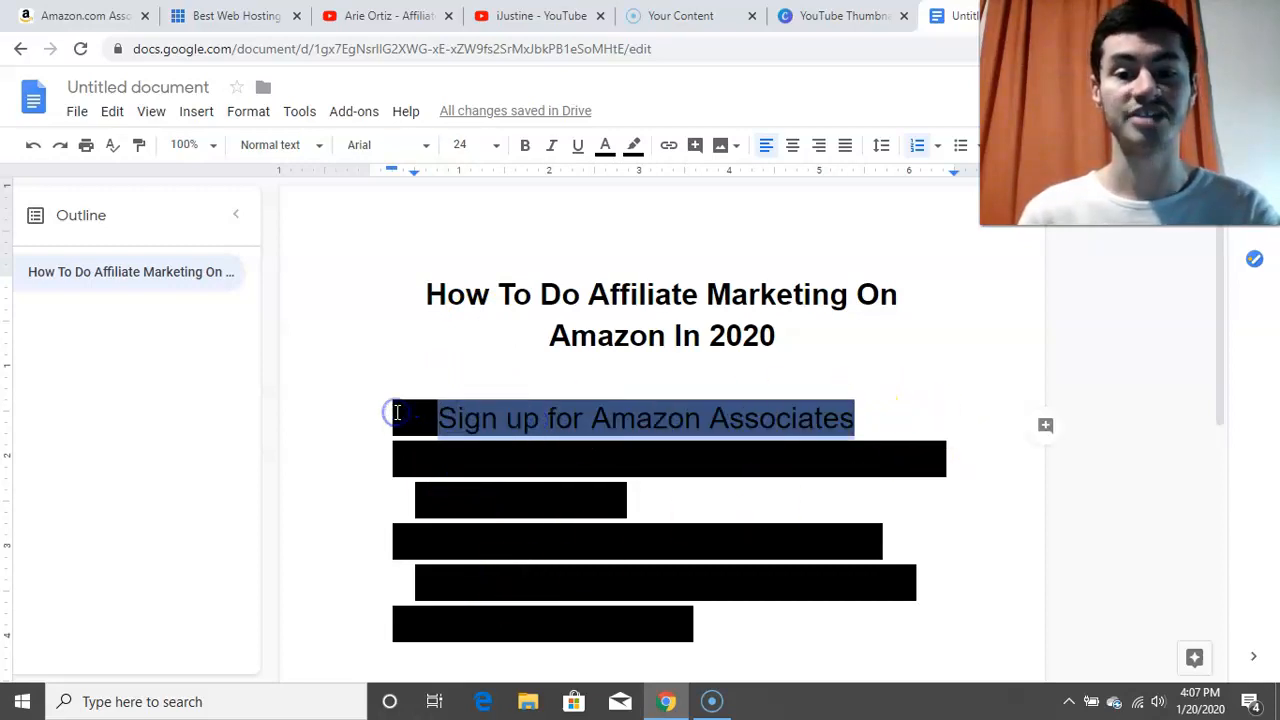
left_click(634, 145)
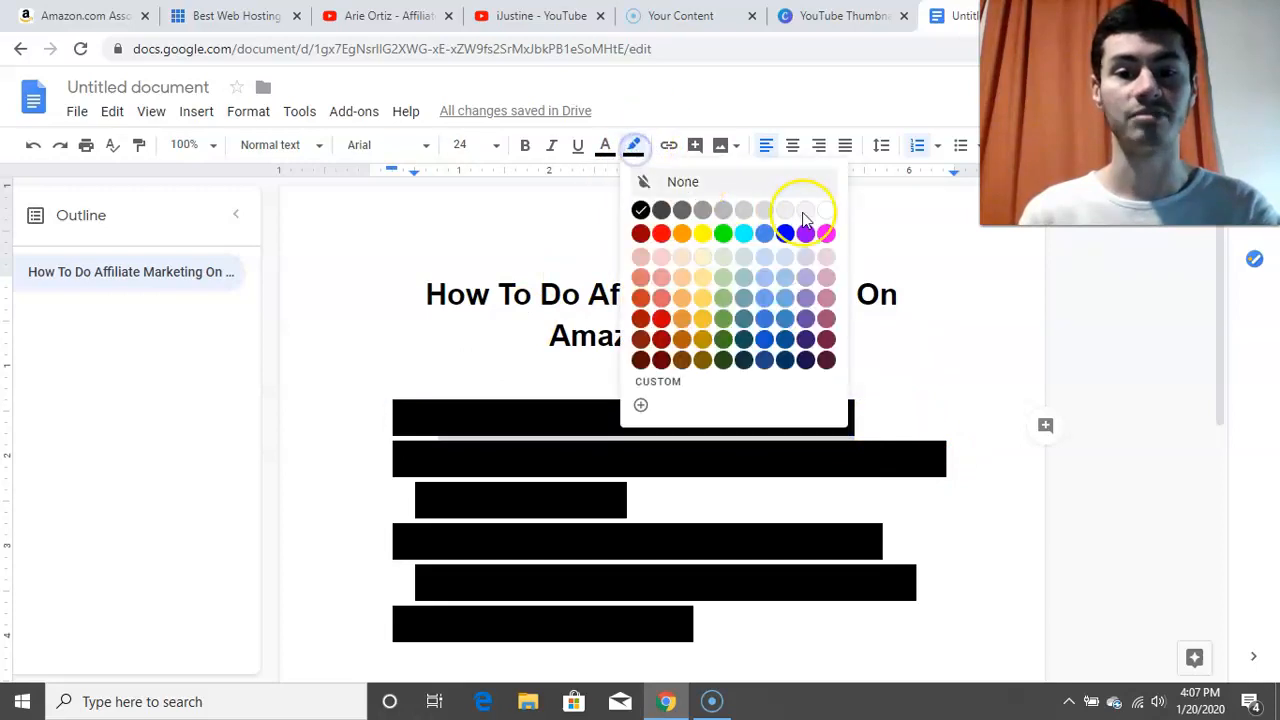
left_click(827, 210)
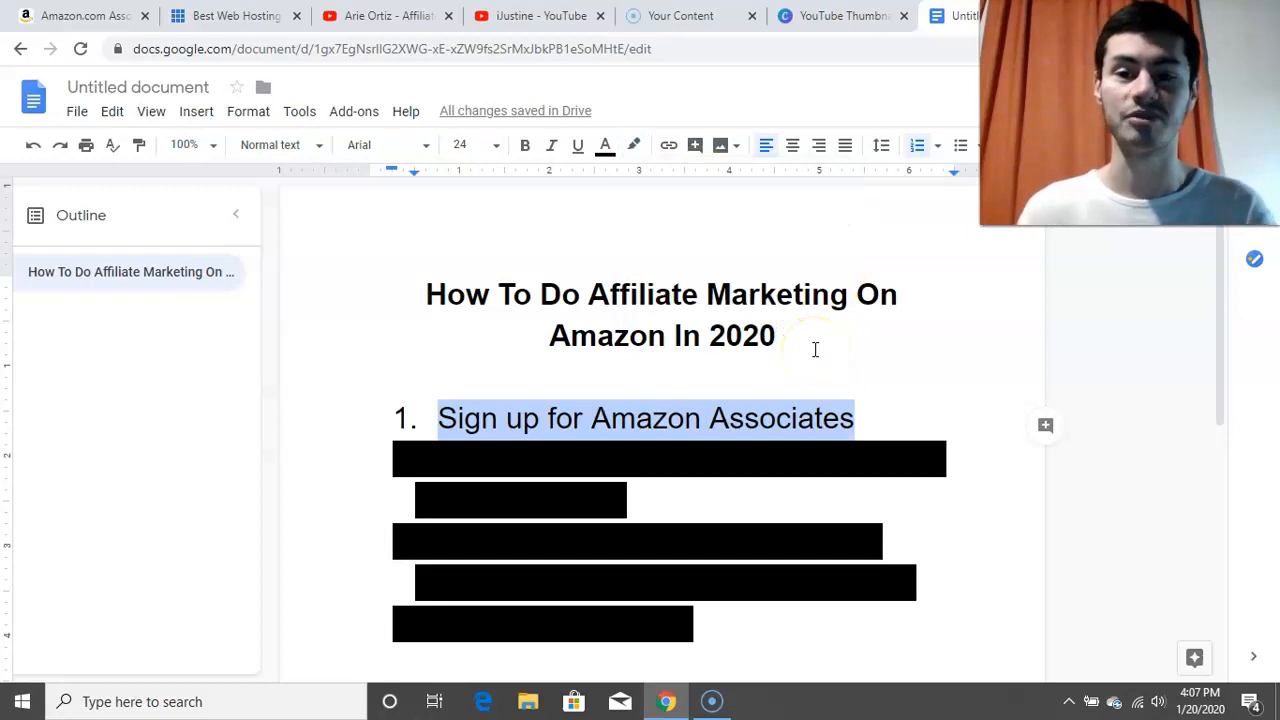
- Return to the Amazon Associates page and go to the amazon.com home page
key("ctrl+Tab")
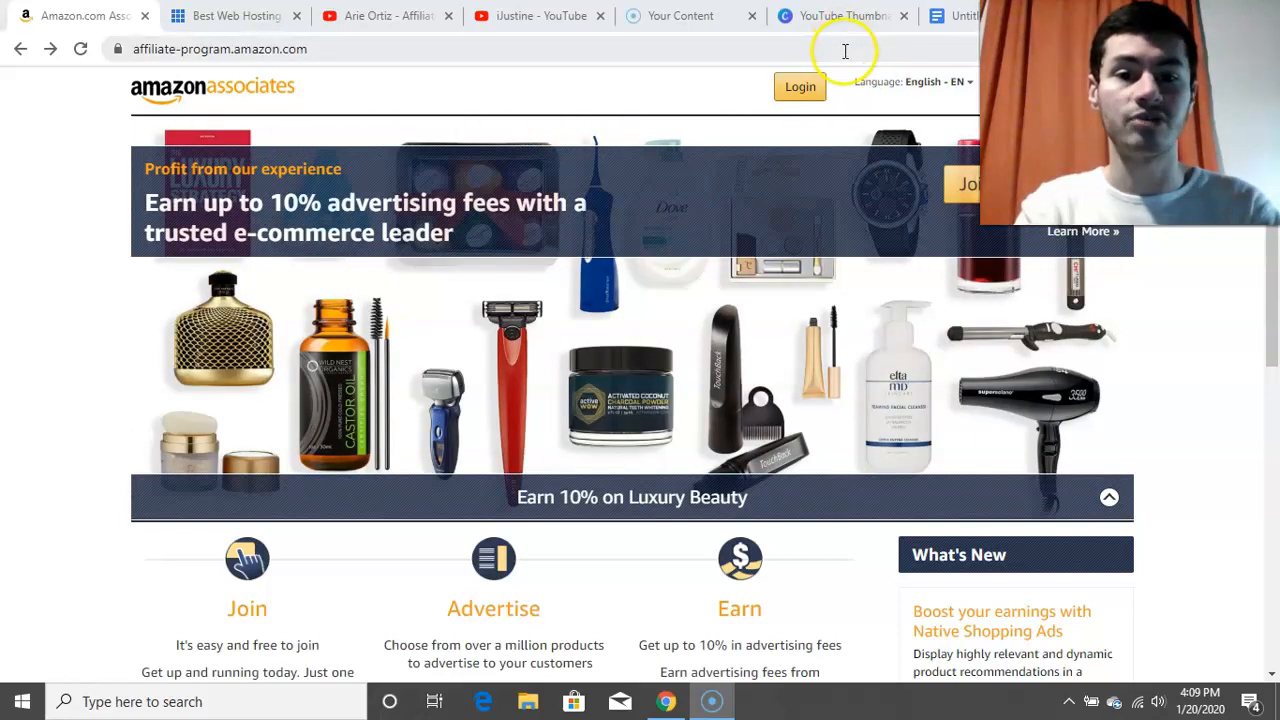
left_click(844, 54)
type("amazon")
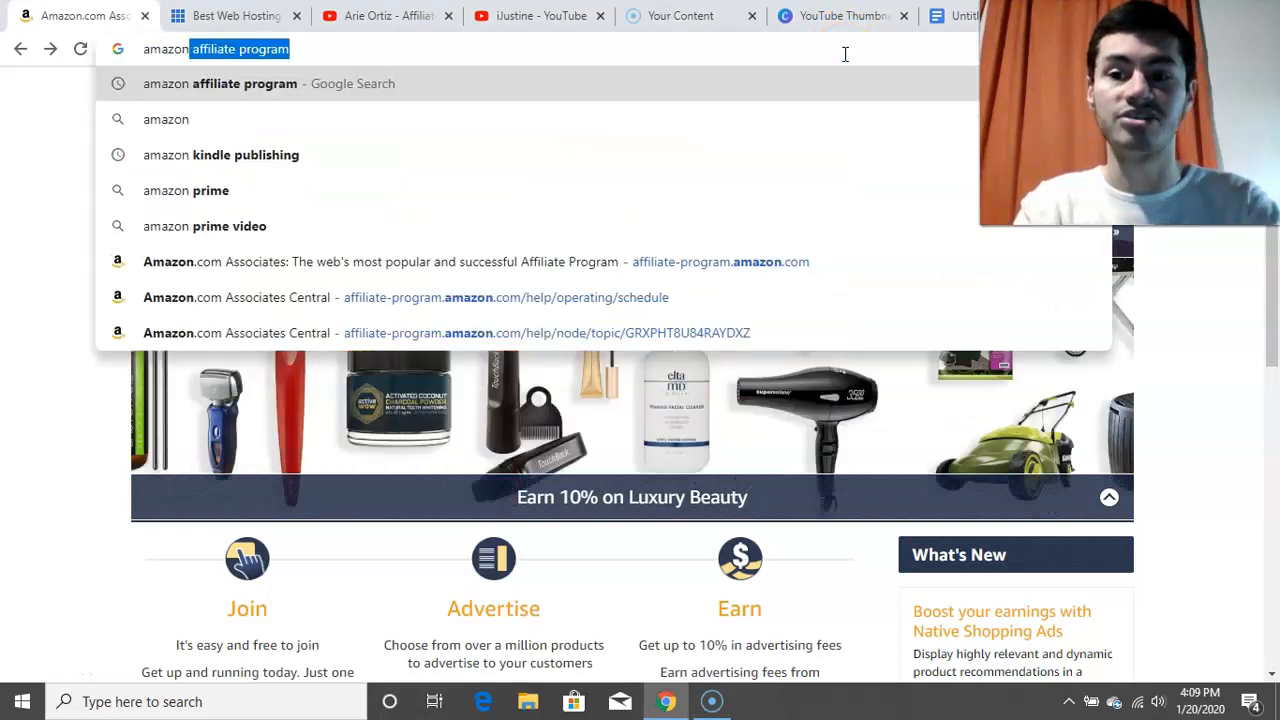
type(".co")
key("Return")
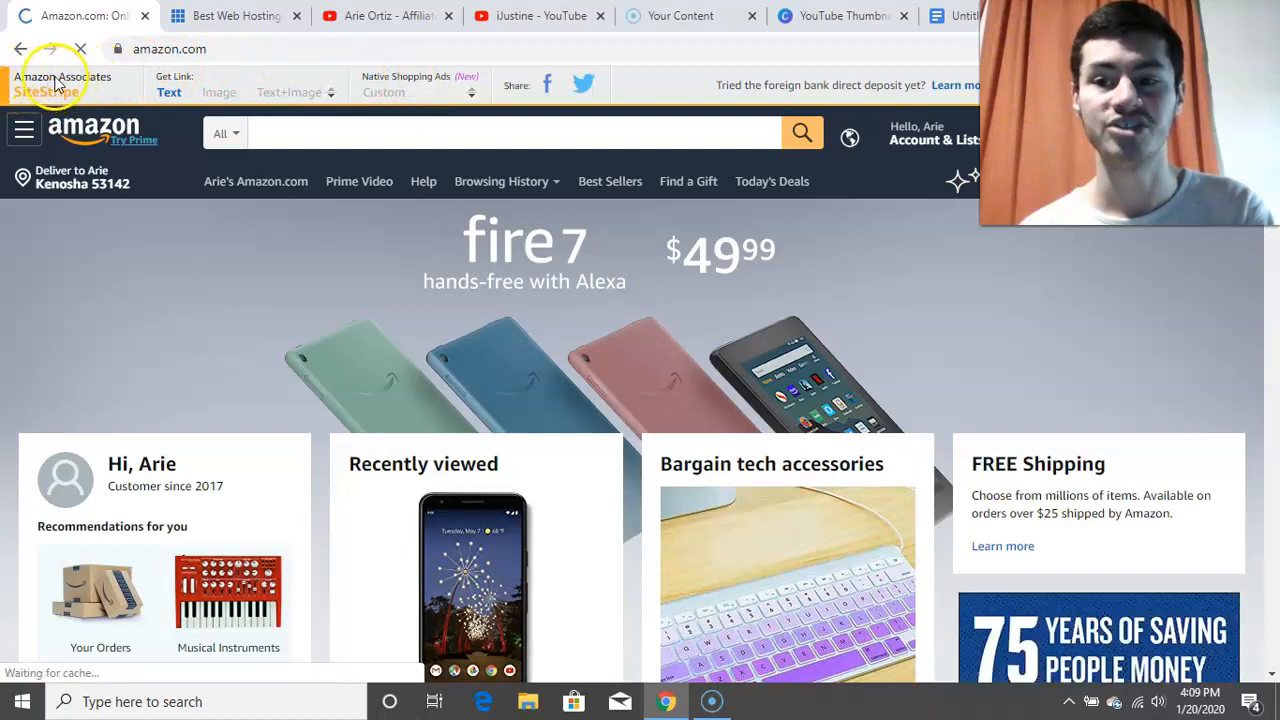
- Generate a SiteStripe text link for the Amazon home page, dismissing the AmazonSmile offer, and close the link box
left_click(168, 88)
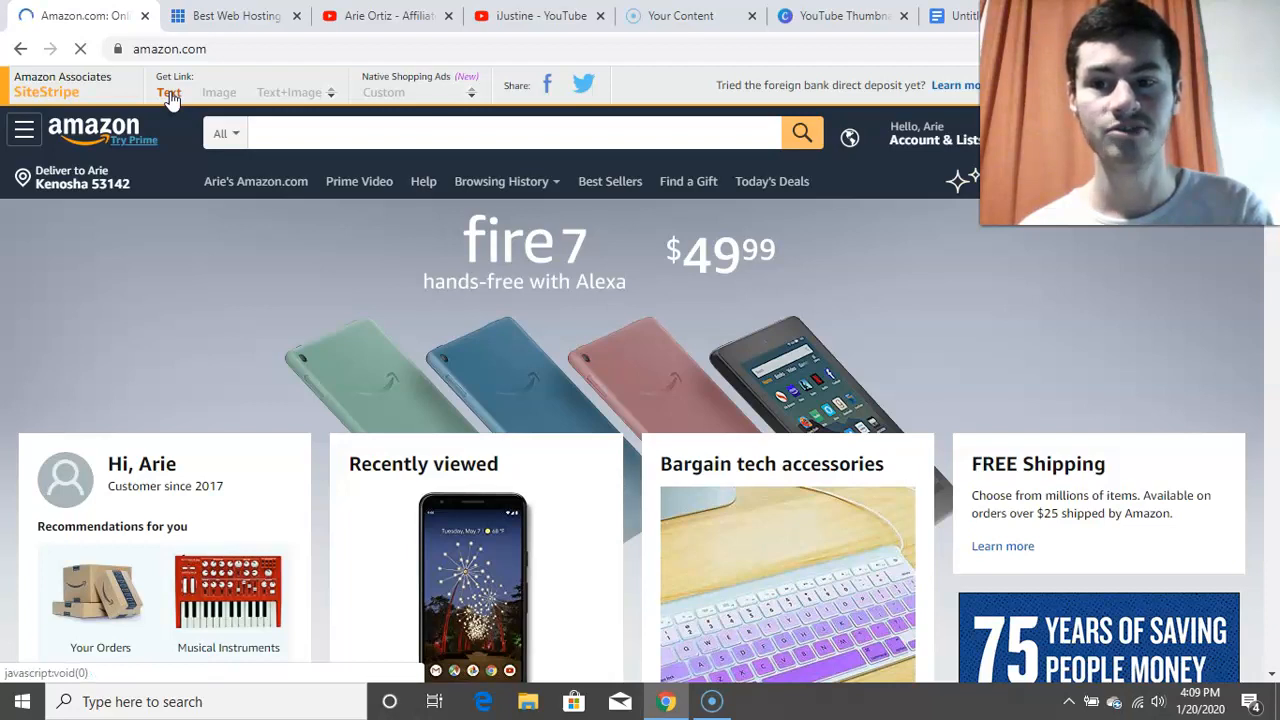
left_click(169, 93)
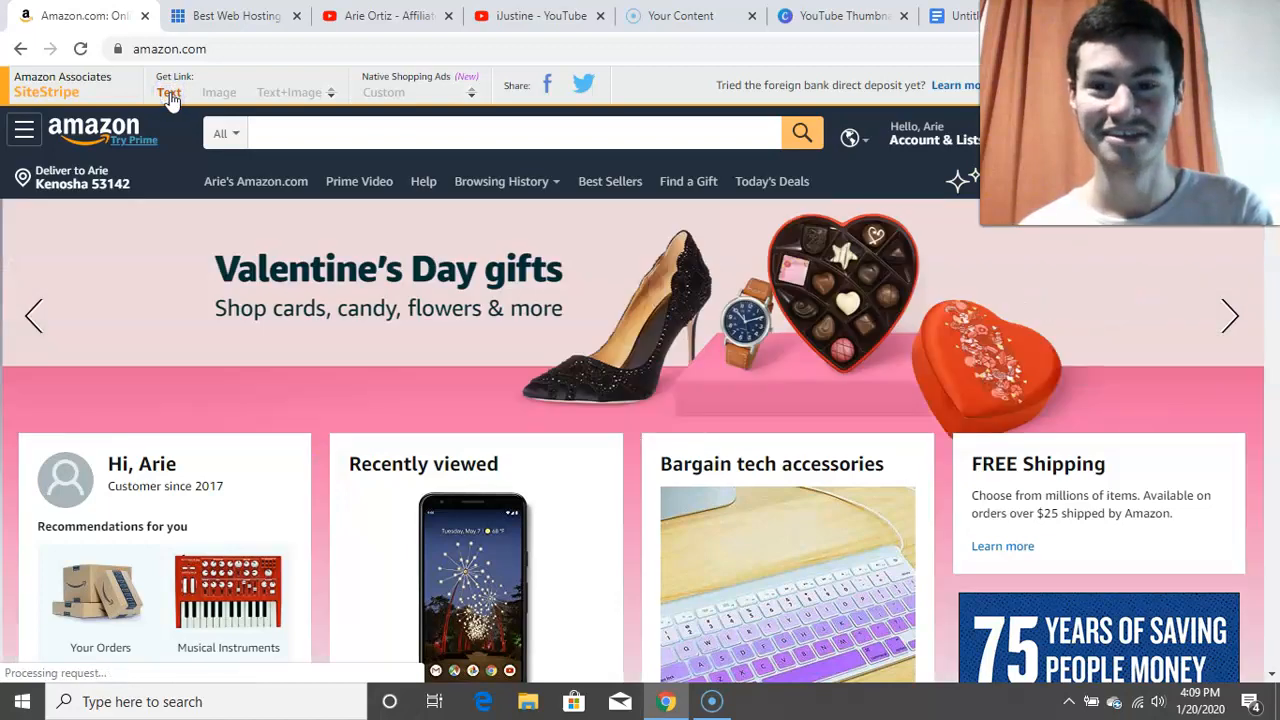
left_click(168, 93)
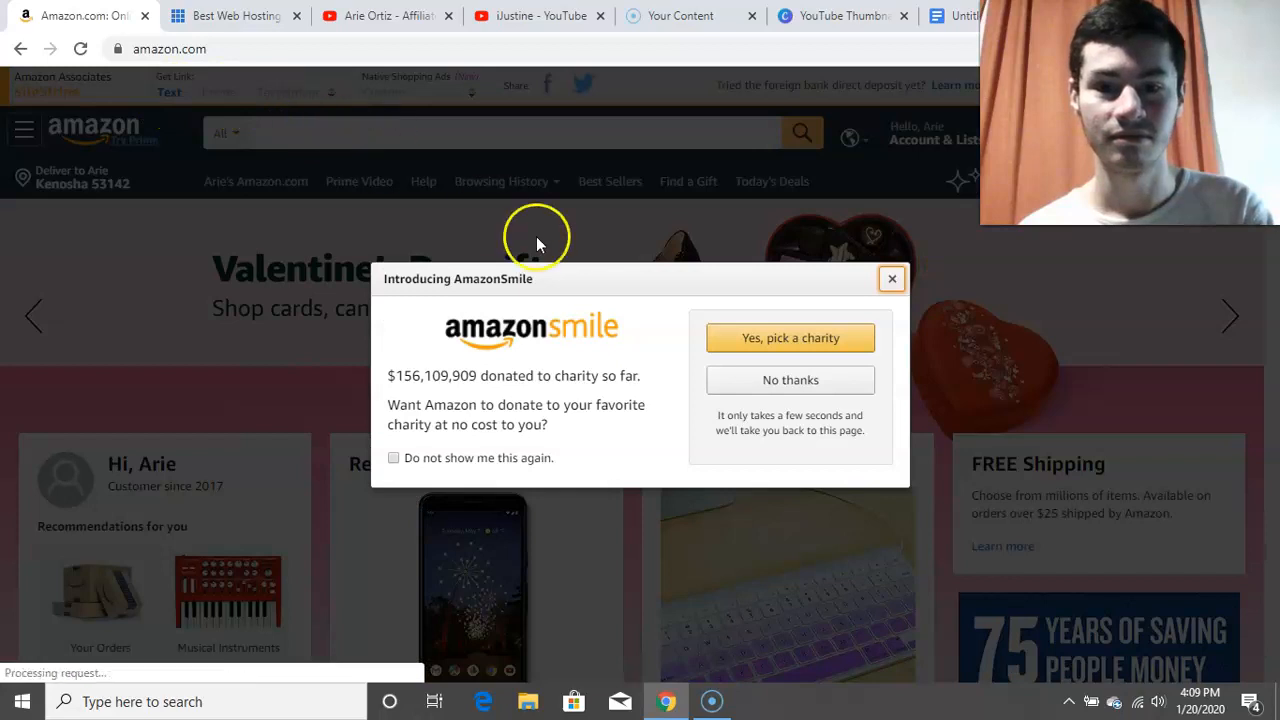
left_click(891, 279)
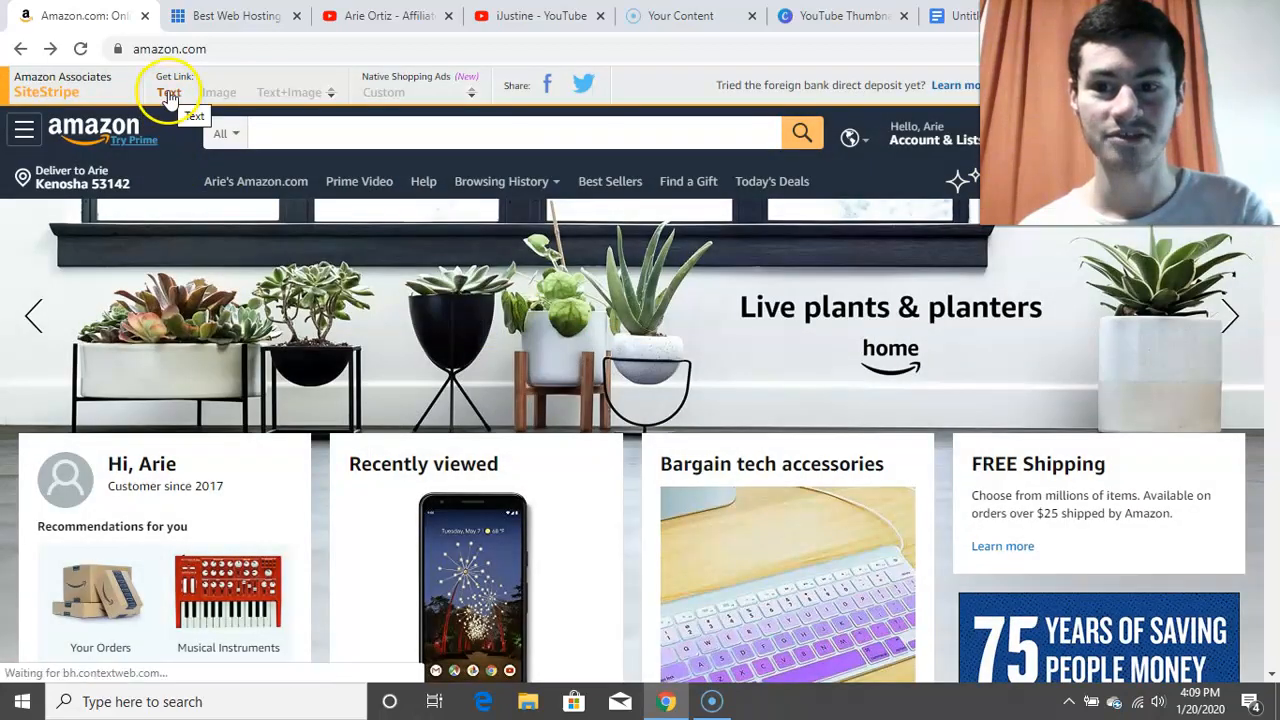
left_click(169, 94)
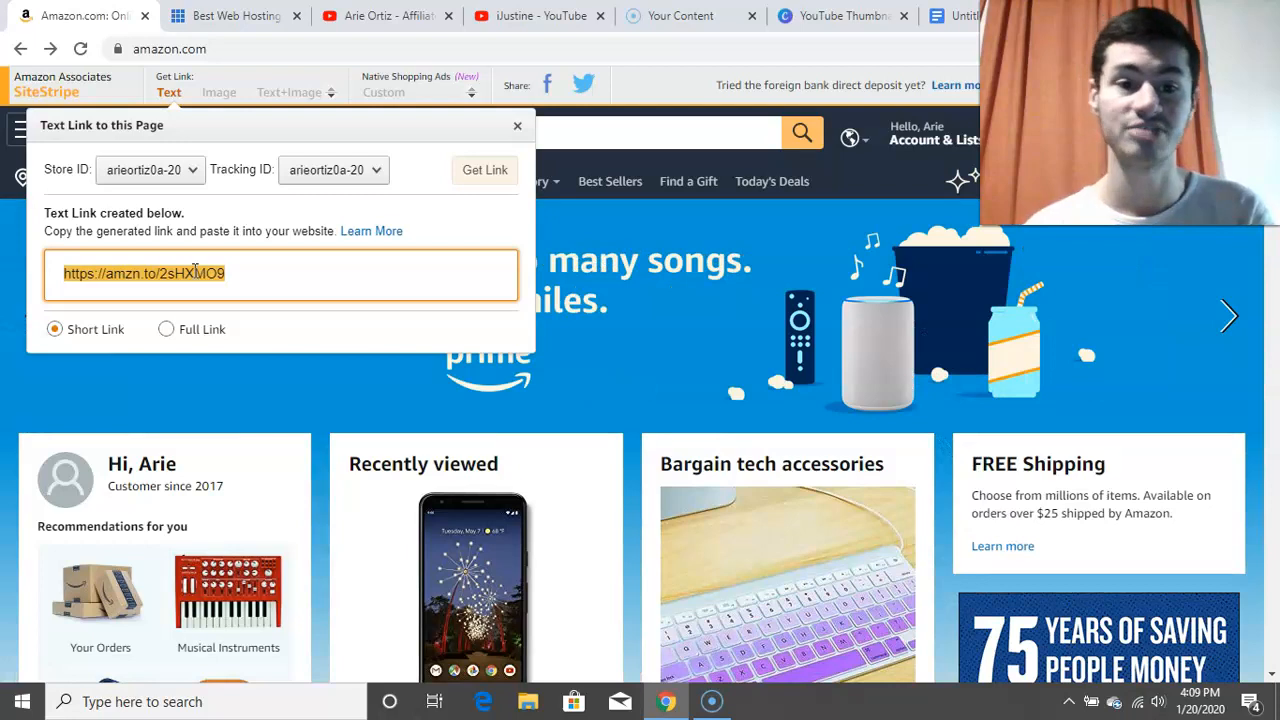
left_click(610, 126)
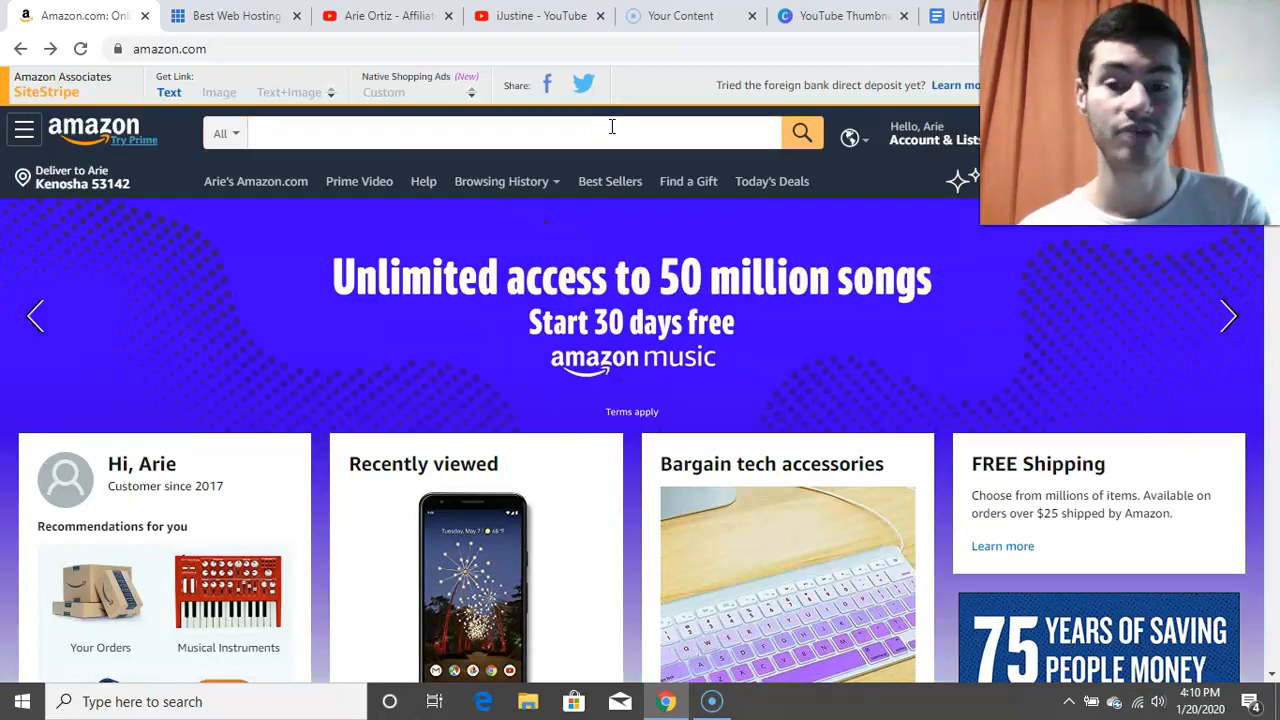
- Open the recently viewed Google Pixel 3a product page and try to get its SiteStripe text link
left_click(457, 566)
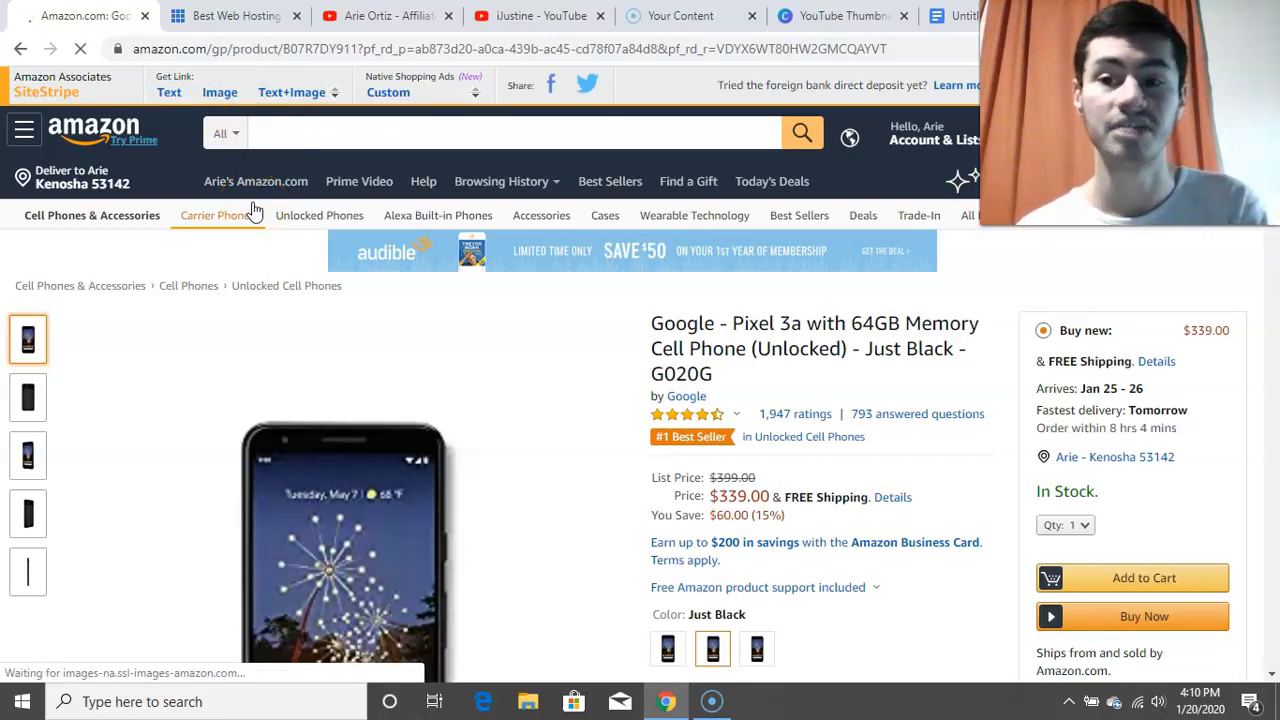
left_click(170, 100)
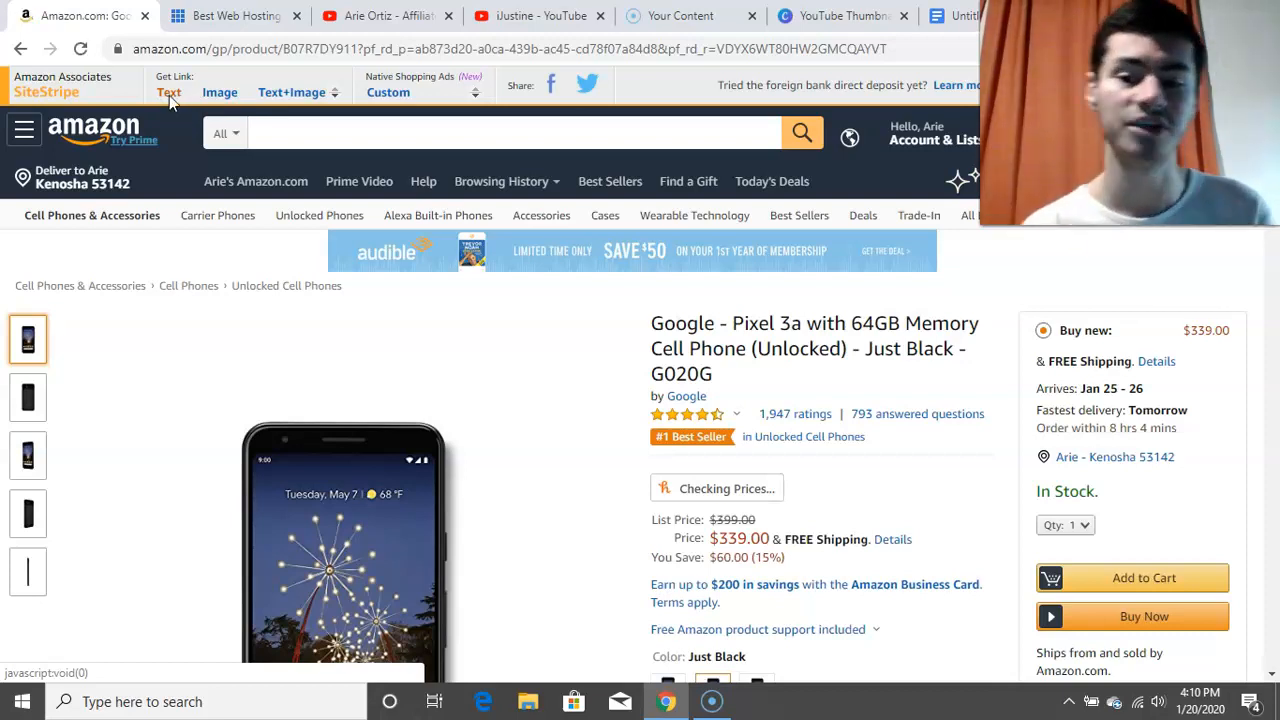
left_click(169, 95)
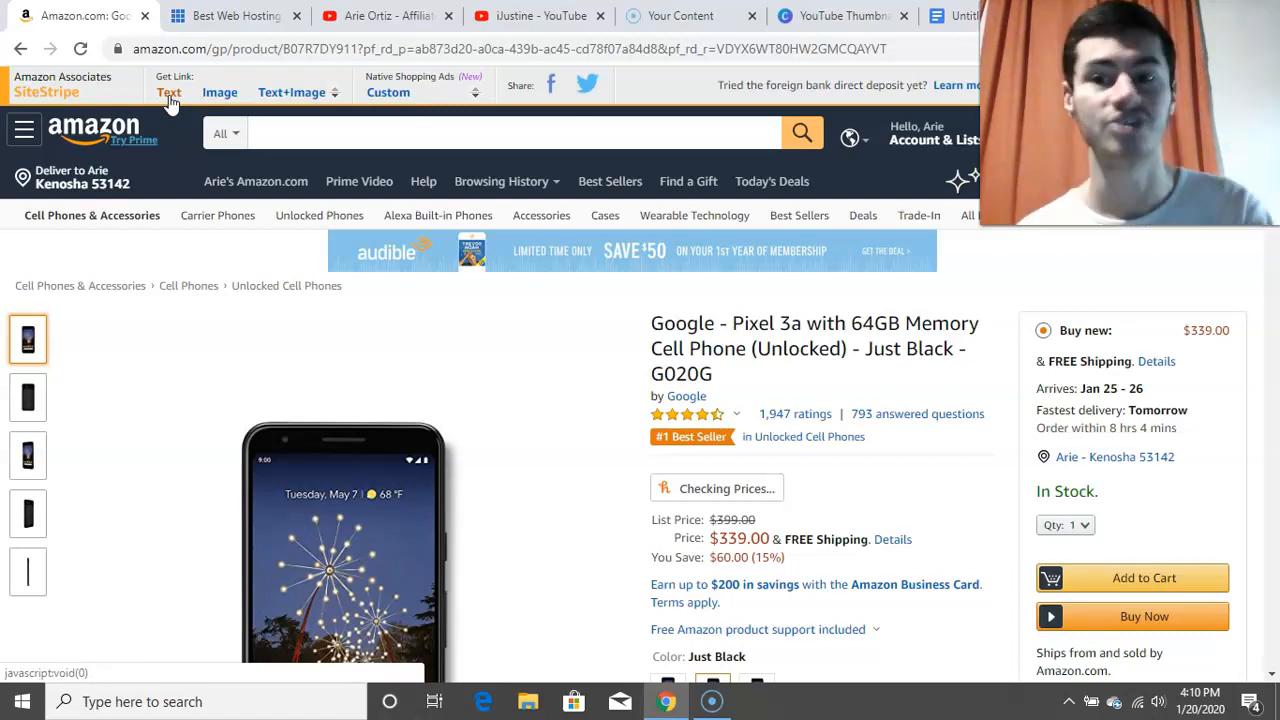
- Switch back to the Google Docs document and change the black highlight on the second numbered list item to white
left_click(955, 15)
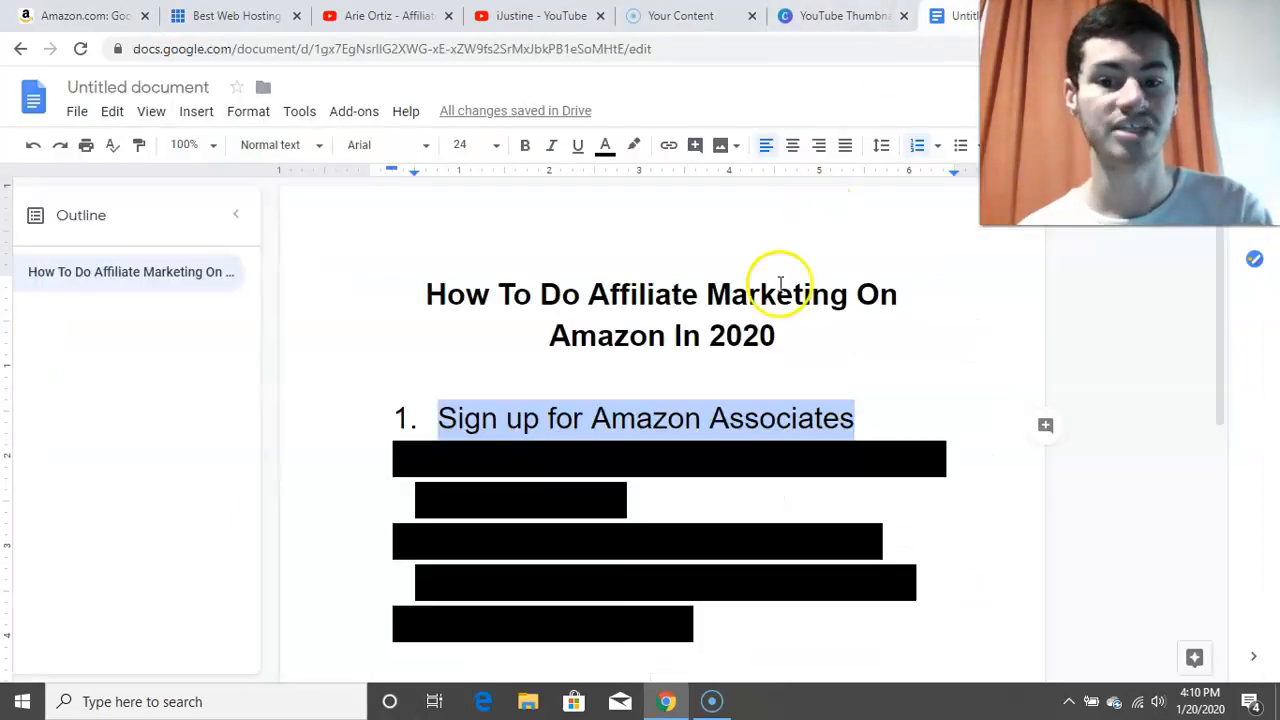
left_click(664, 487)
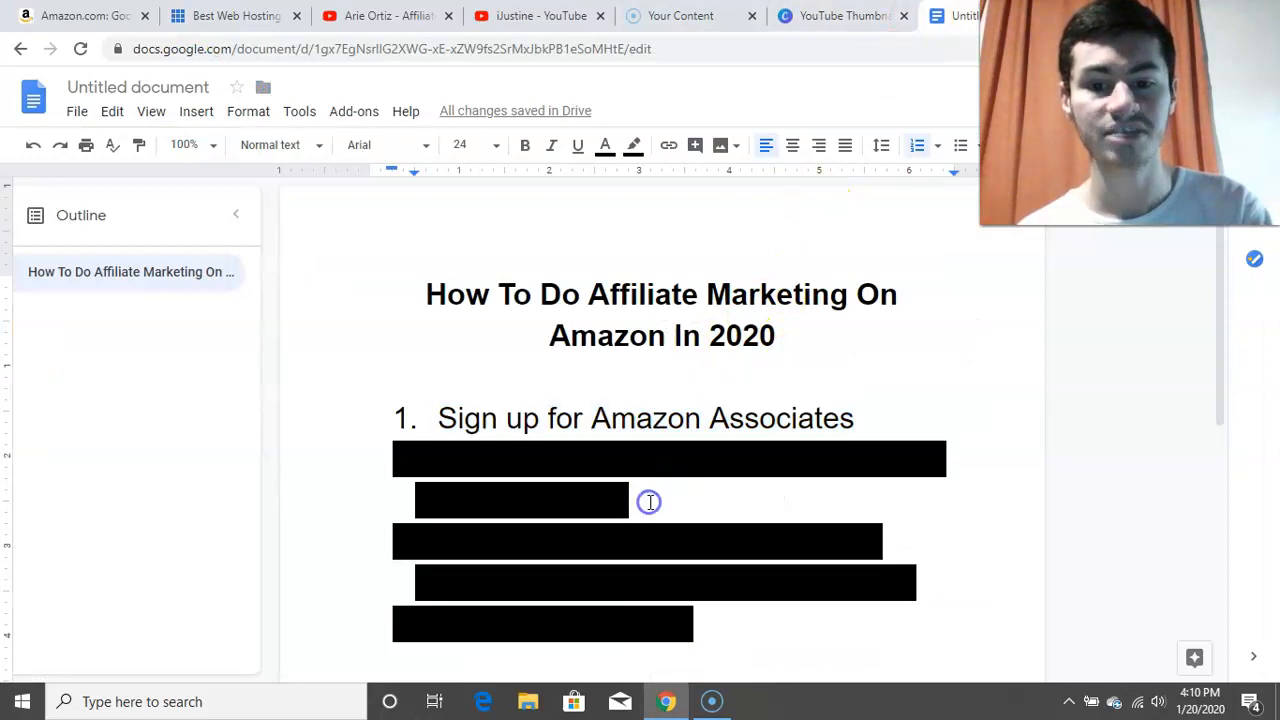
triple_click(523, 456)
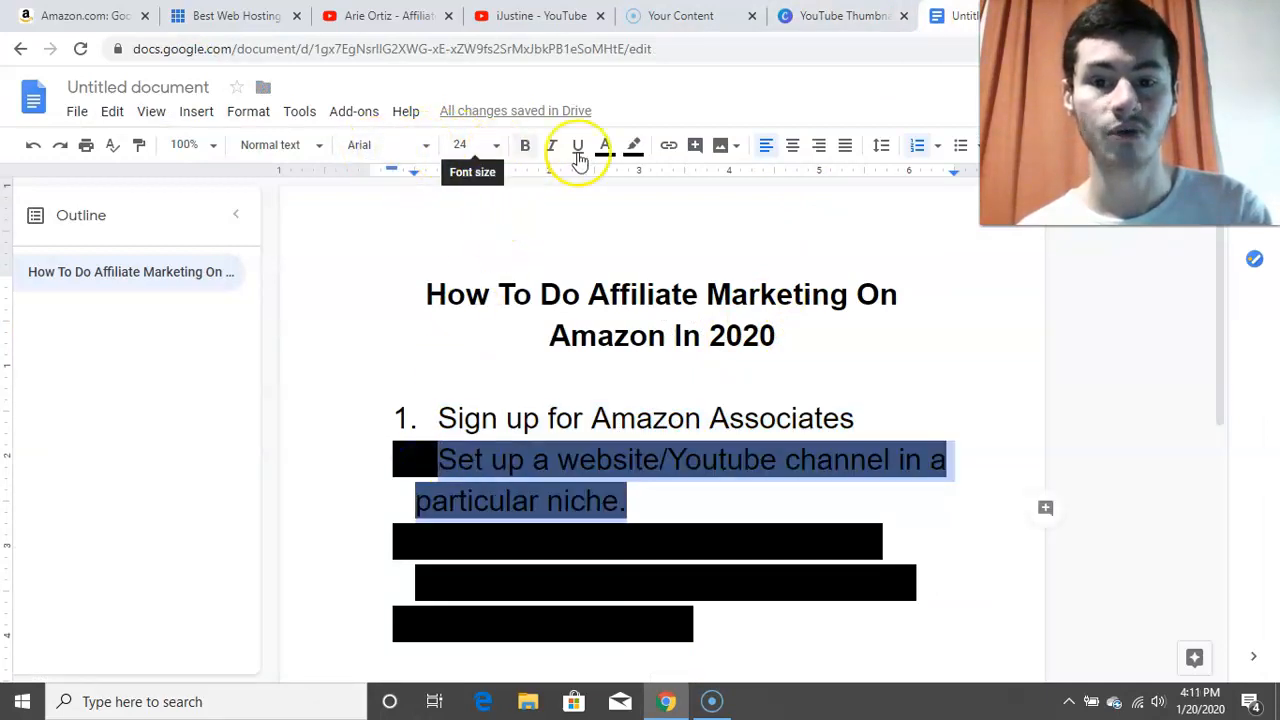
left_click(635, 147)
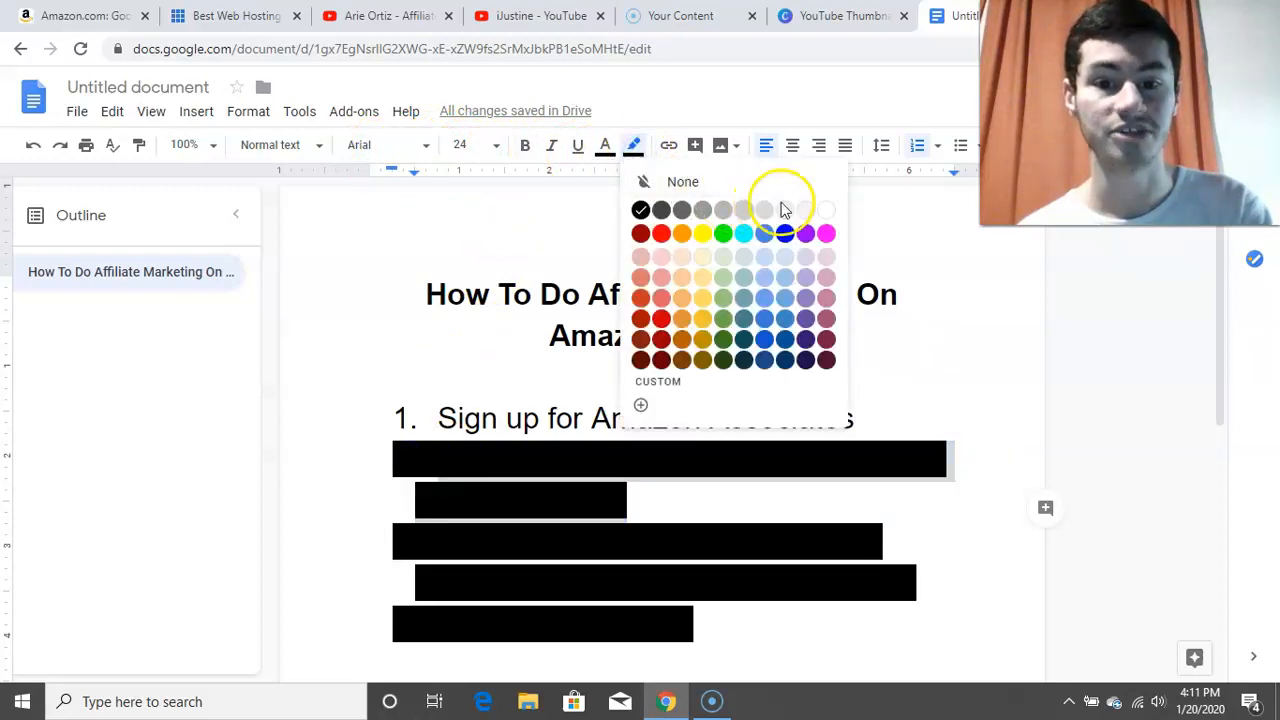
left_click(826, 209)
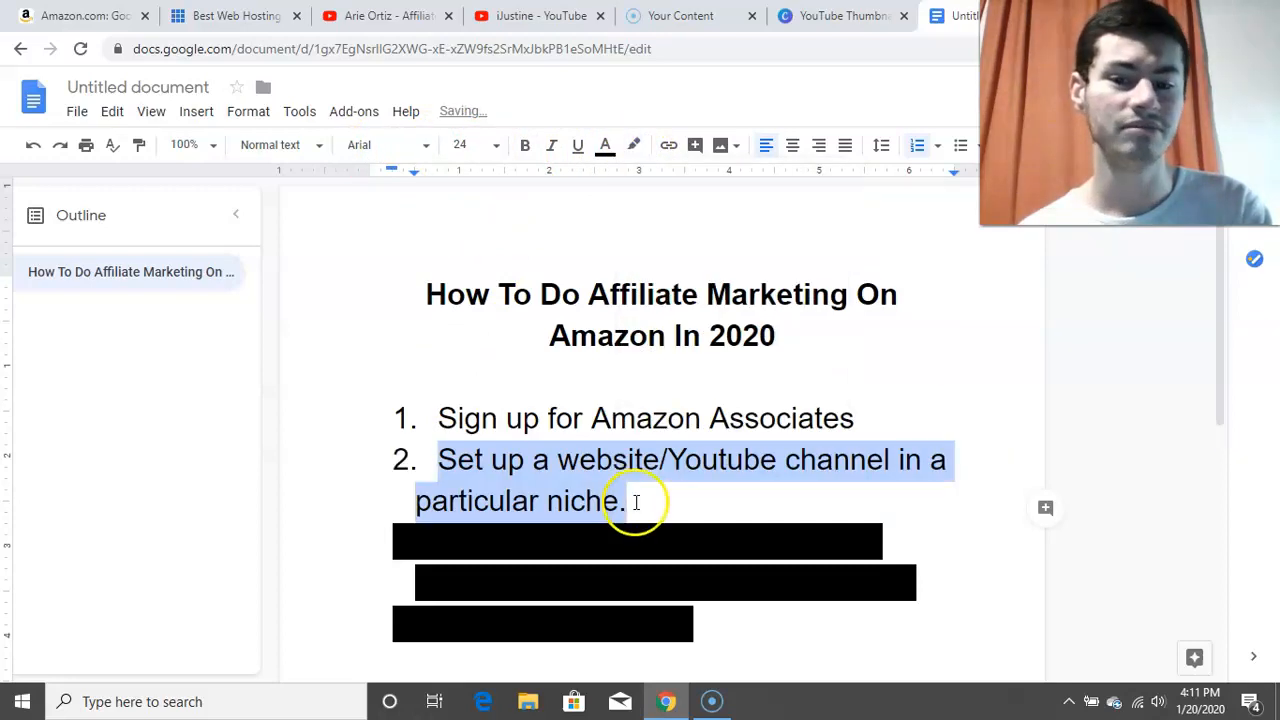
left_click(655, 498)
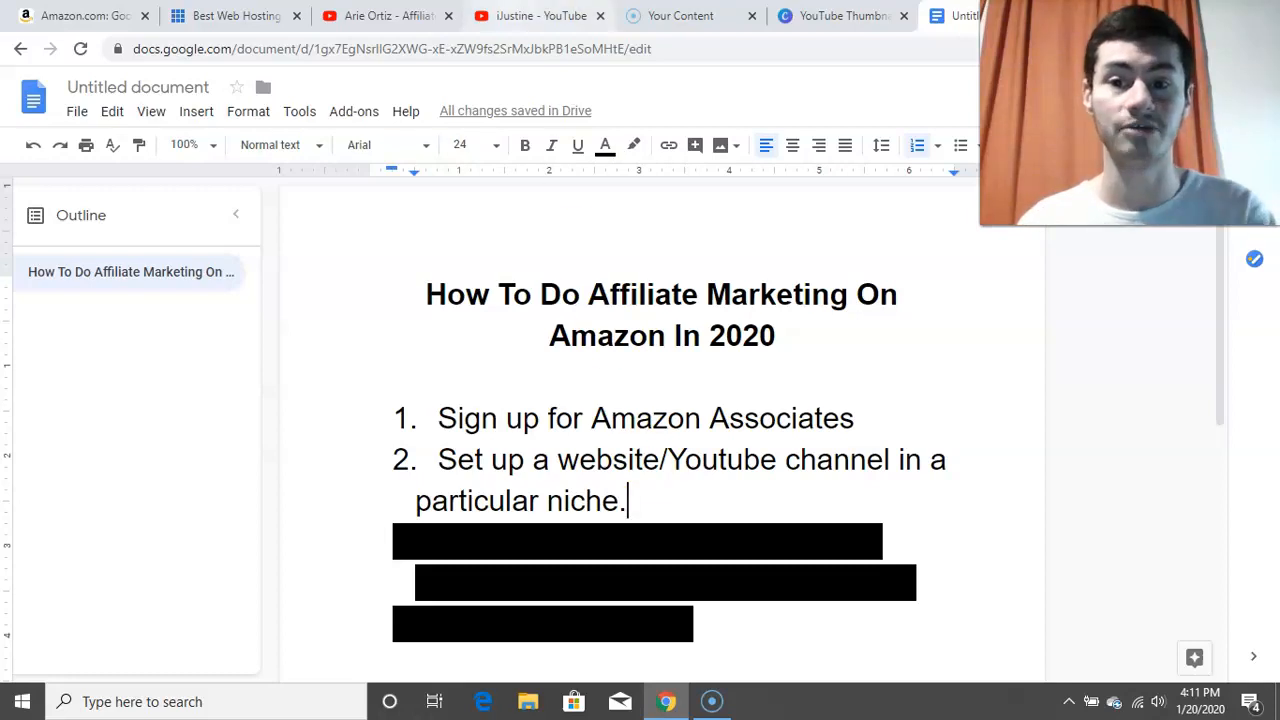
- Examine the uploaded videos on the Affiliate Jump Start and iJustine YouTube channels
left_click(385, 16)
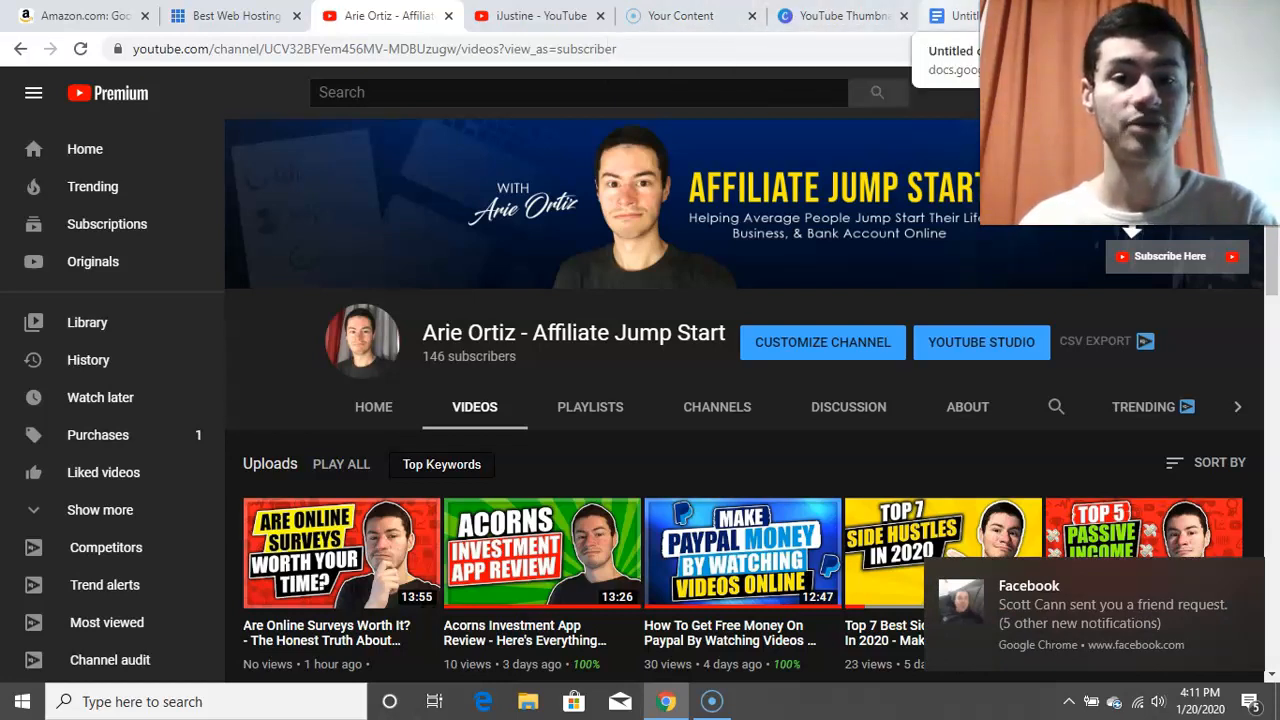
left_click(950, 15)
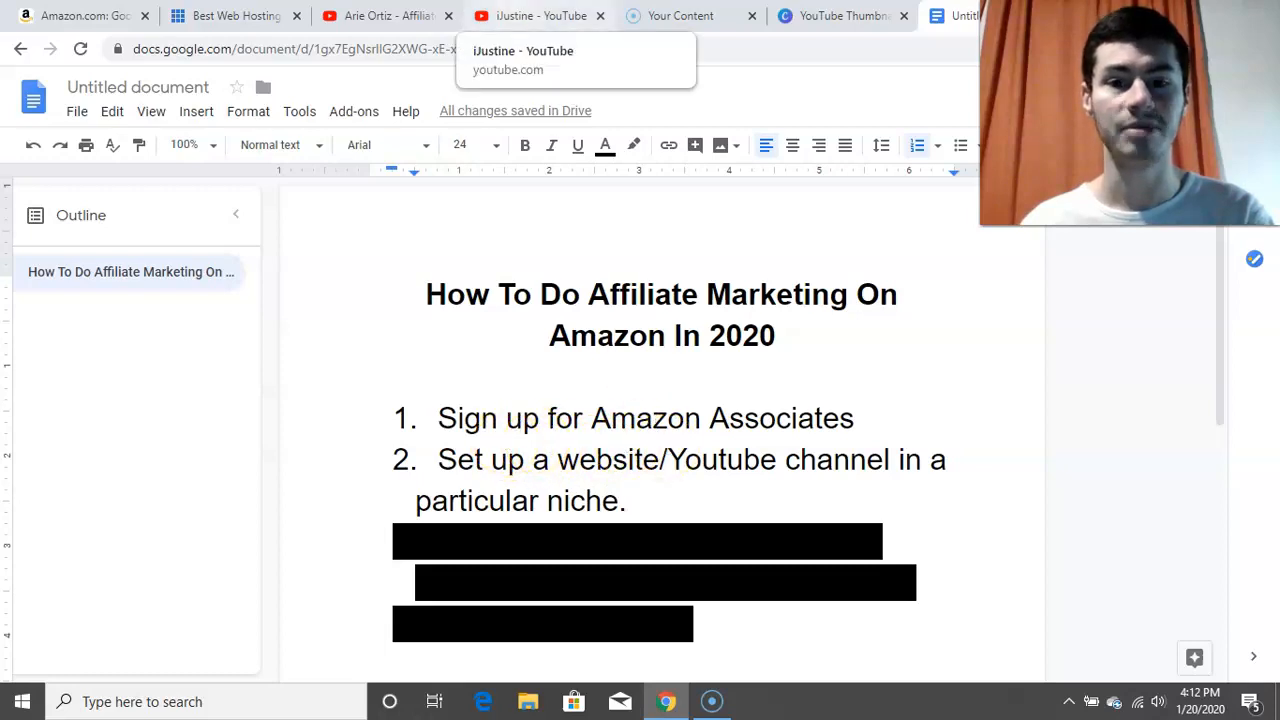
left_click(540, 15)
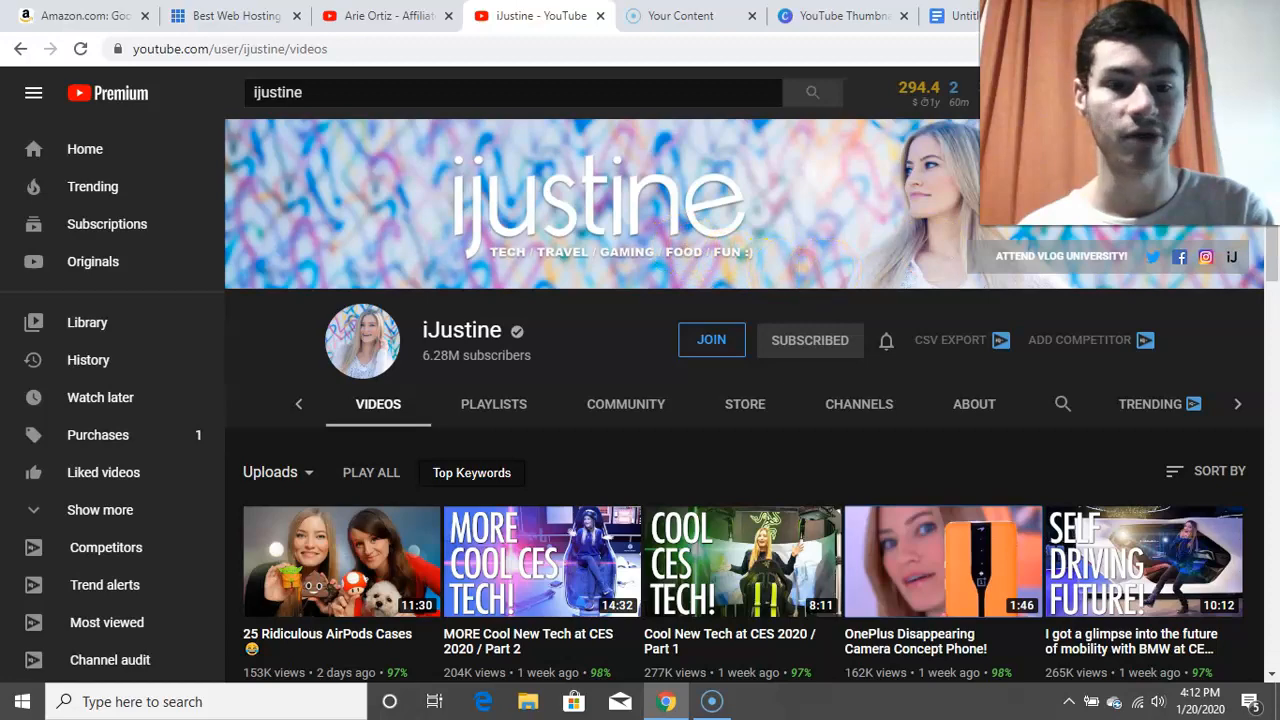
left_click_drag(1274, 274, 1276, 354)
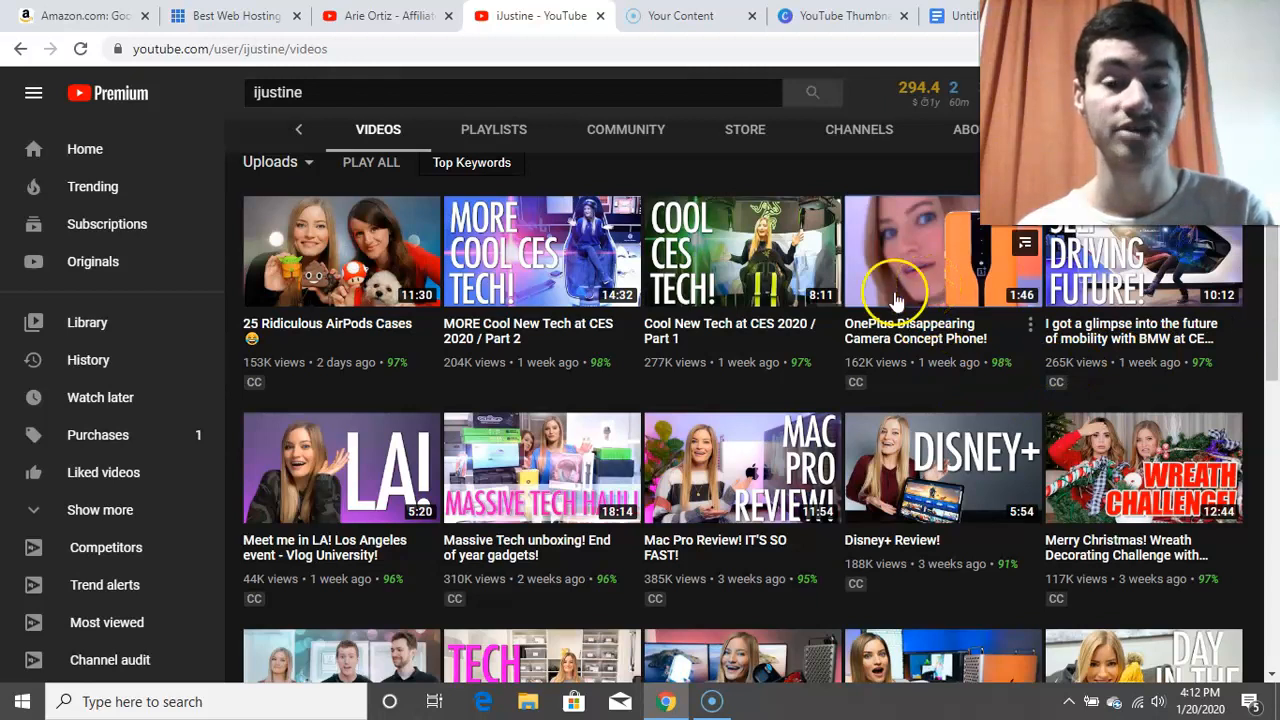
- Open iJustine's "Mac Pro Review! IT'S SO FAST!" video in a separate tab, then mute and pause it
right_click(740, 495)
key("Escape")
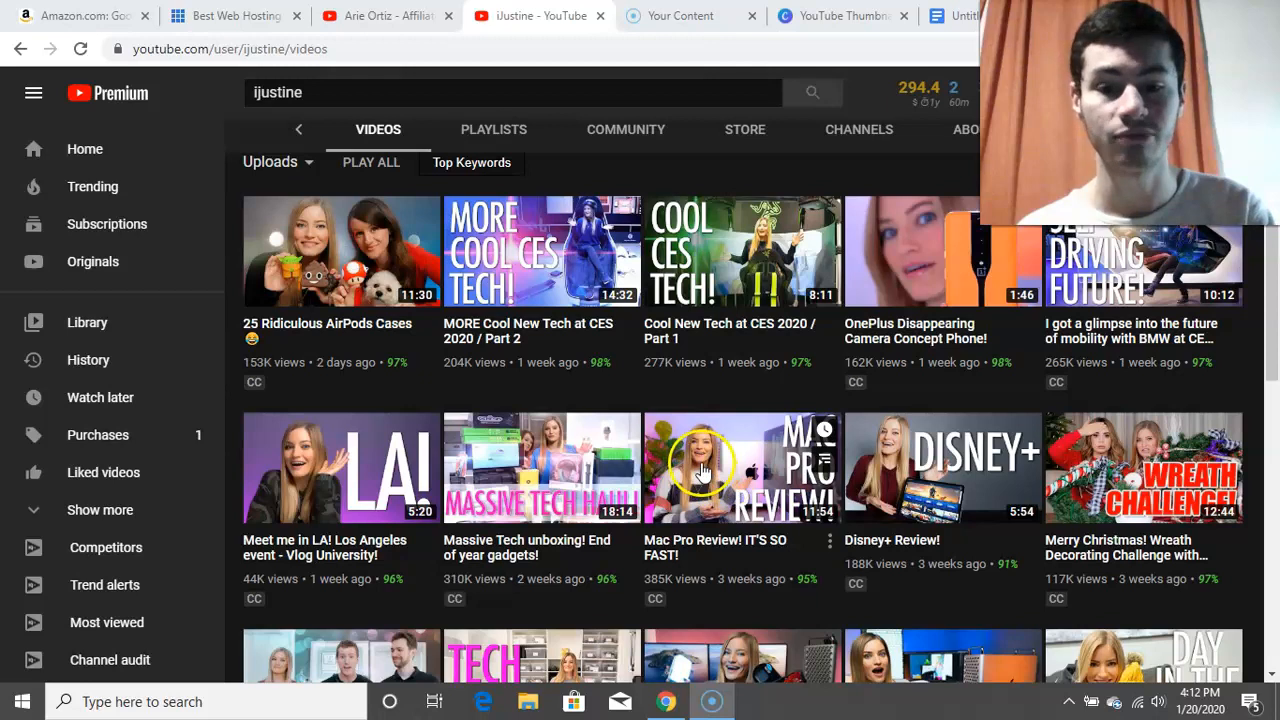
right_click(701, 467)
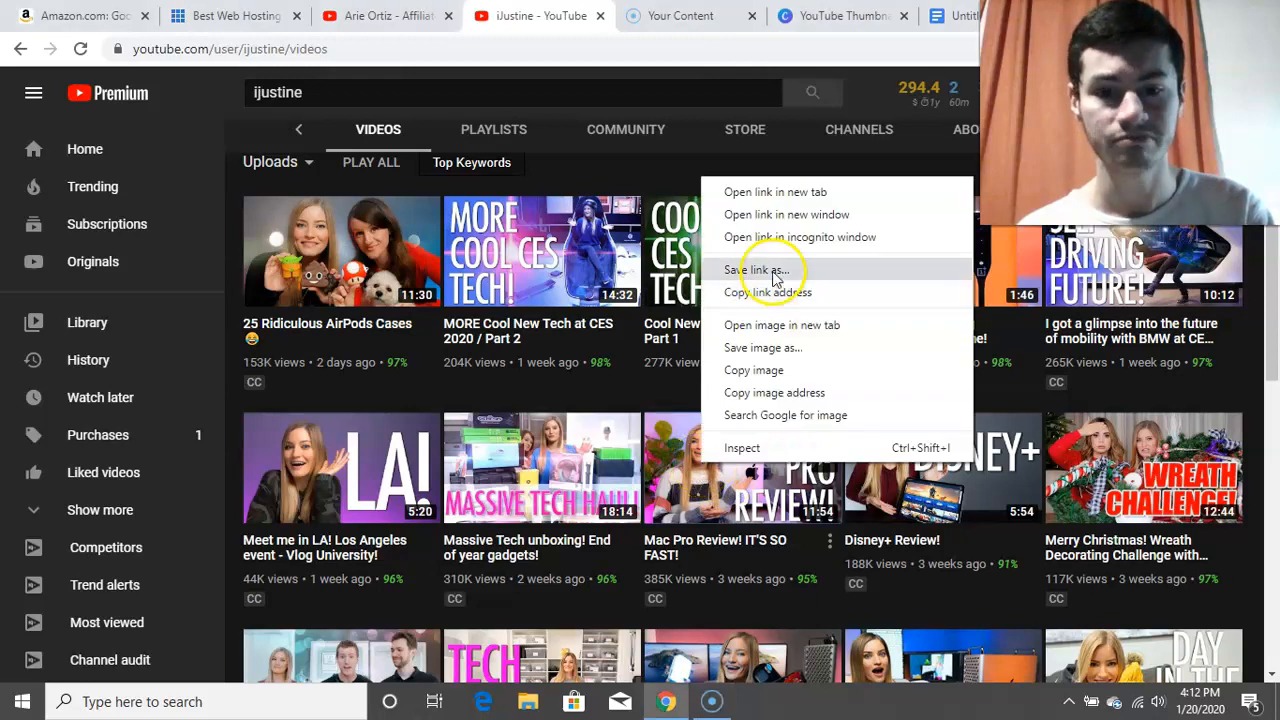
left_click(750, 192)
key("ctrl+Tab")
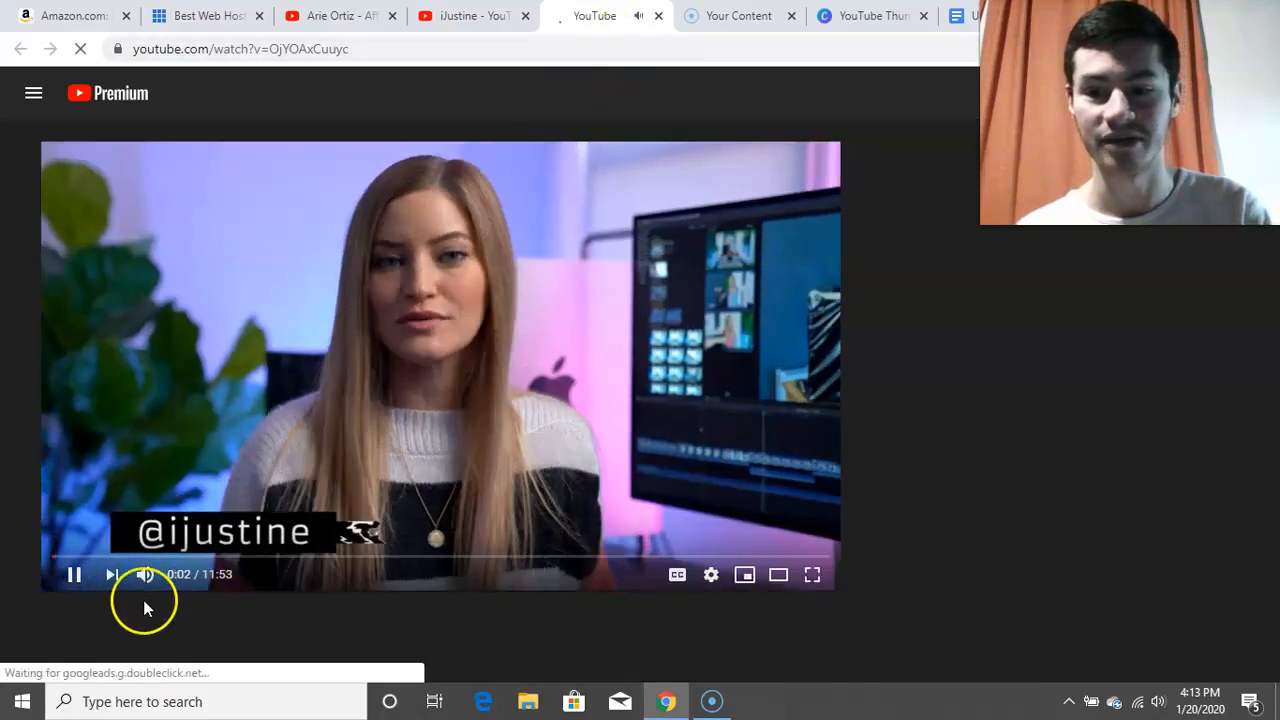
left_click(145, 580)
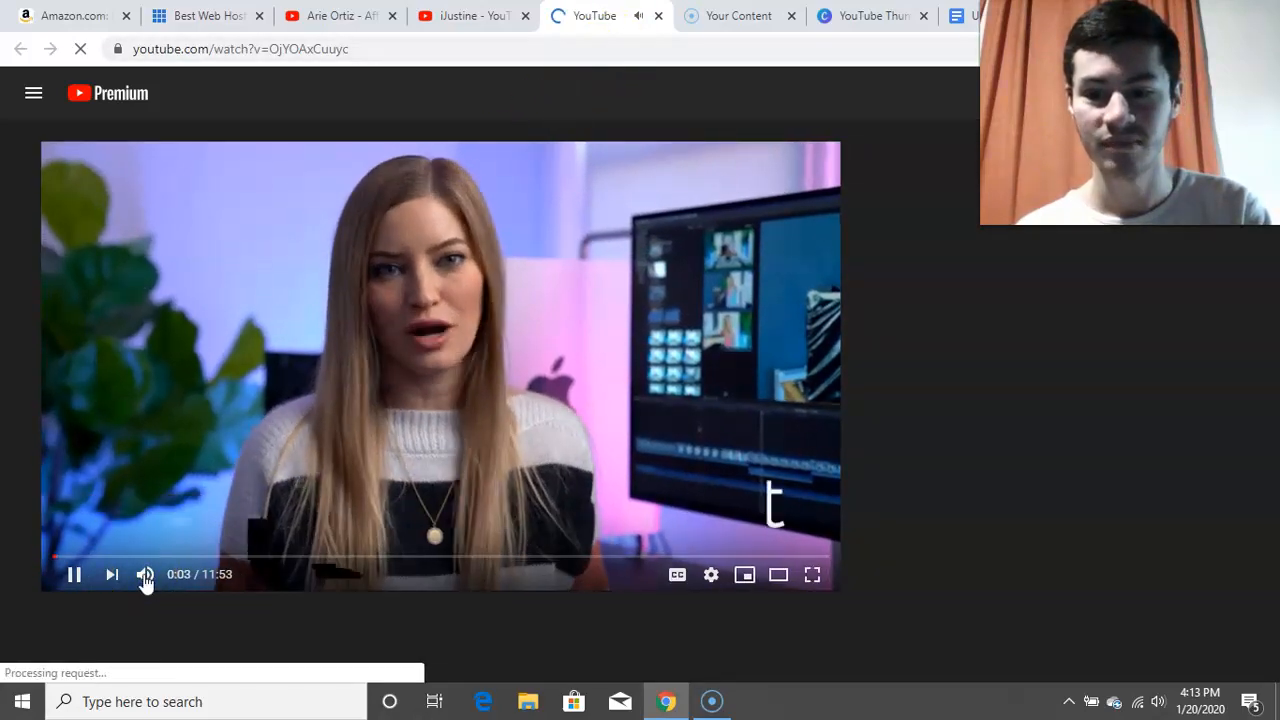
left_click(75, 580)
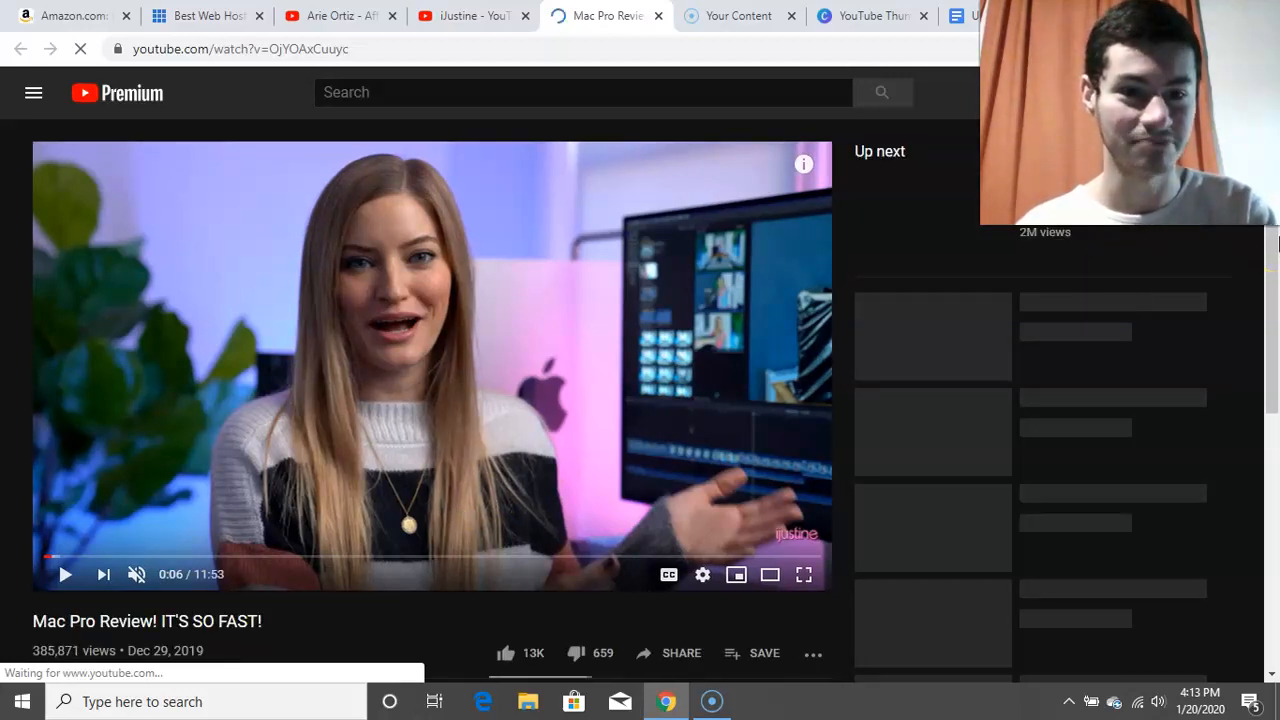
- Expand the Mac Pro review's full description and examine its list of gear links
left_click_drag(1275, 287, 1270, 363)
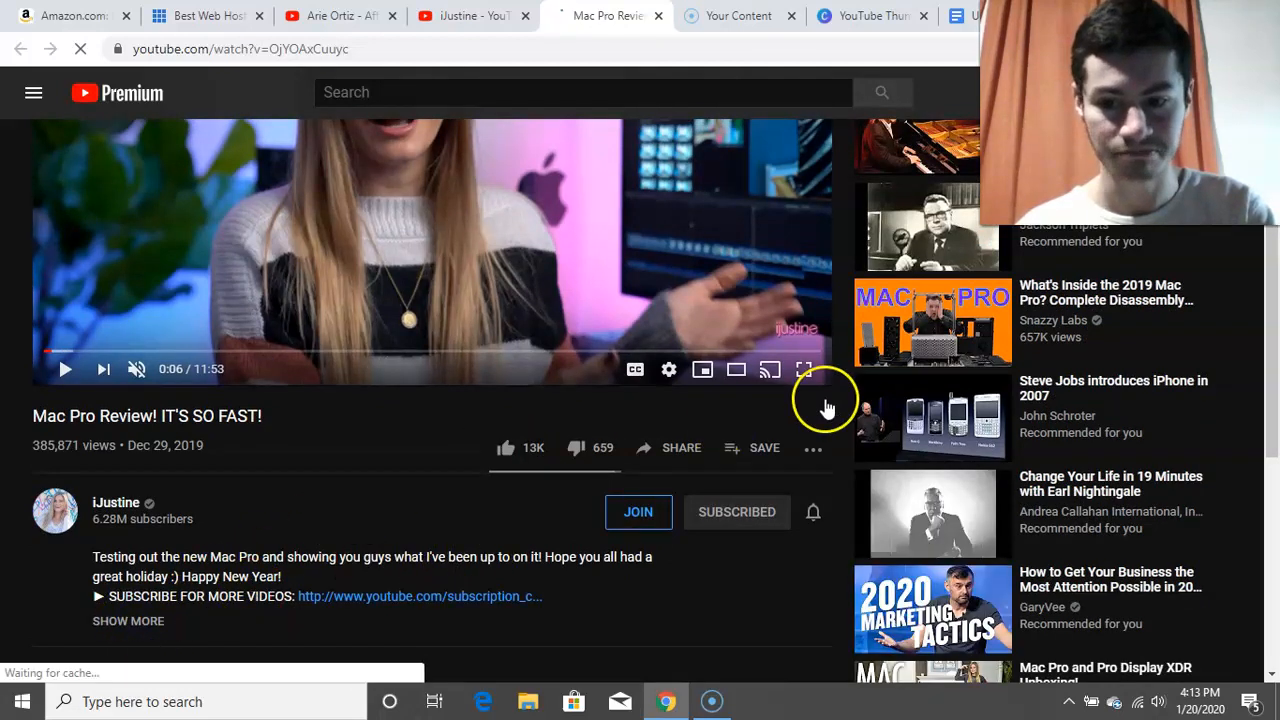
left_click(150, 618)
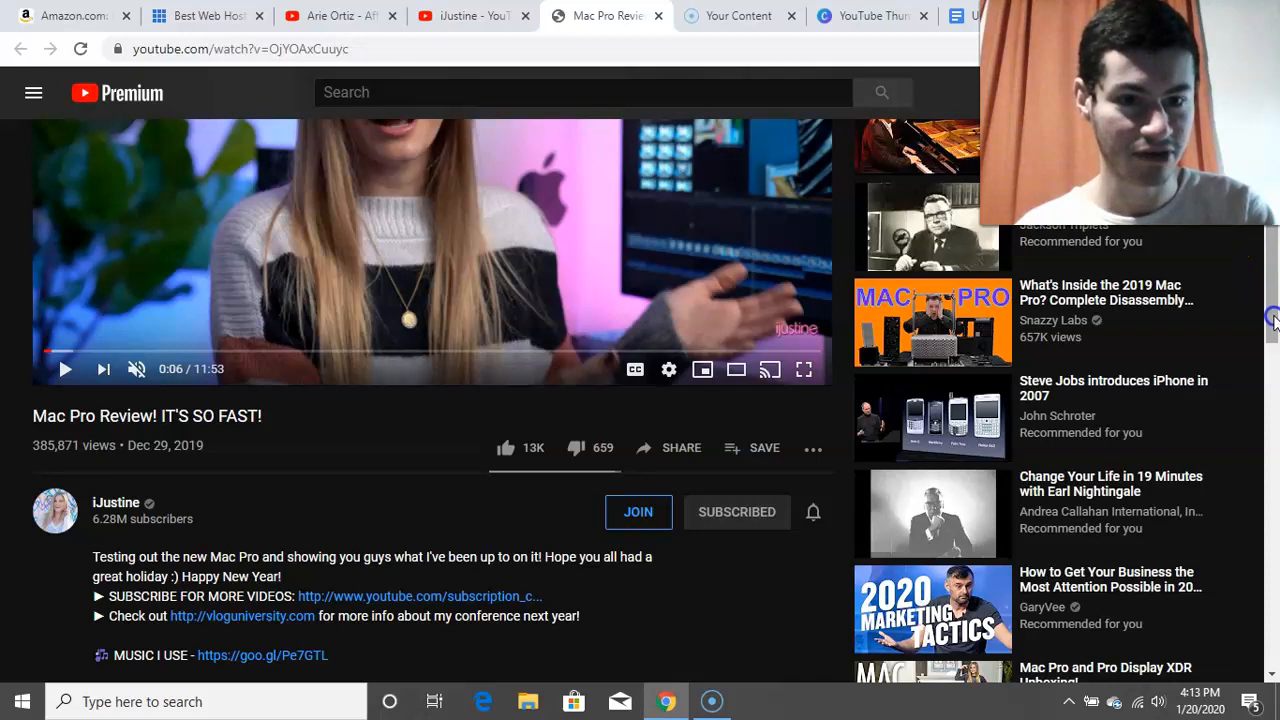
scroll(1273, 330, "down", 2)
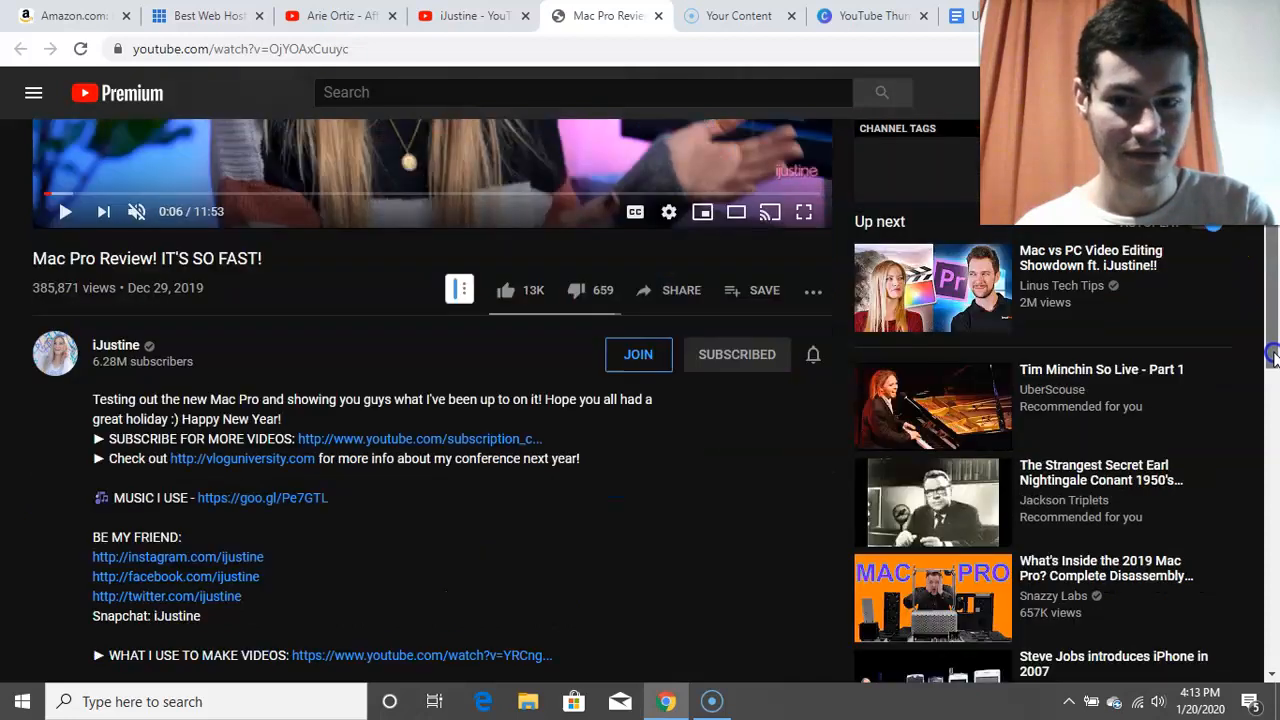
scroll(1272, 355, "down", 2)
scroll(1273, 368, "down", 1)
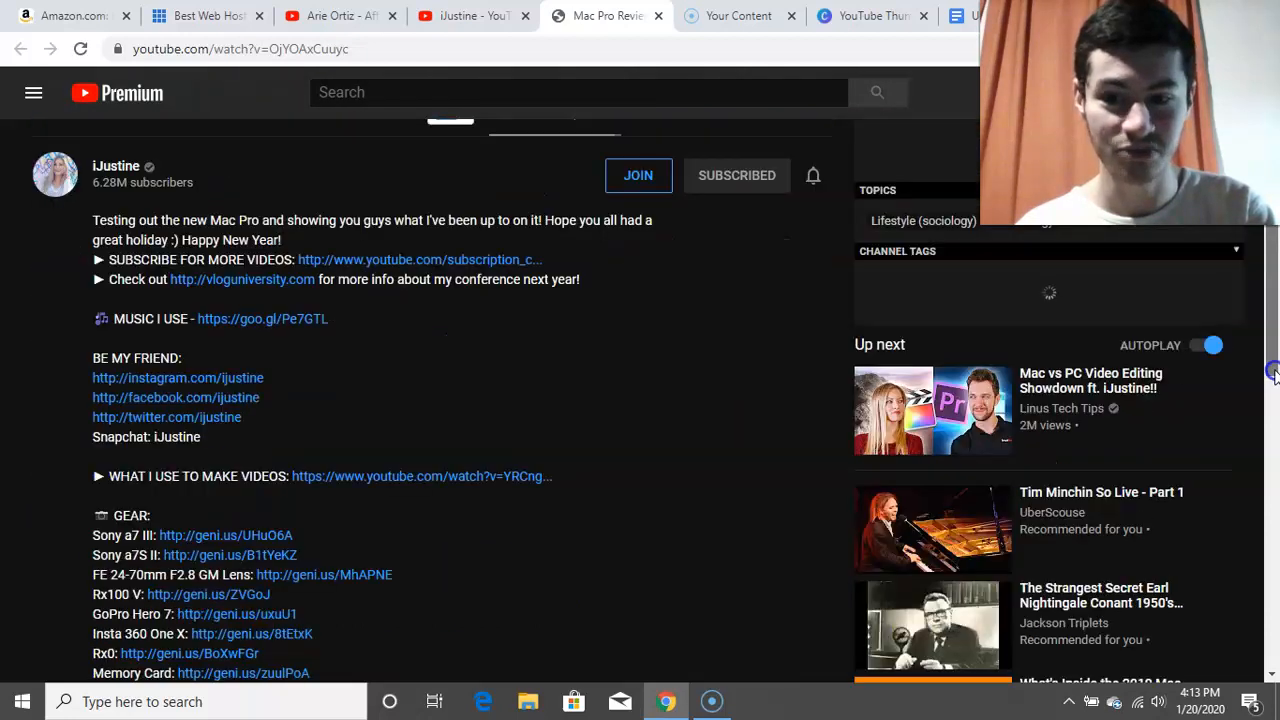
- Open the Sony a7 III affiliate link from the video description's gear list in a separate tab and view its Amazon page
scroll(1273, 380, "down", 1)
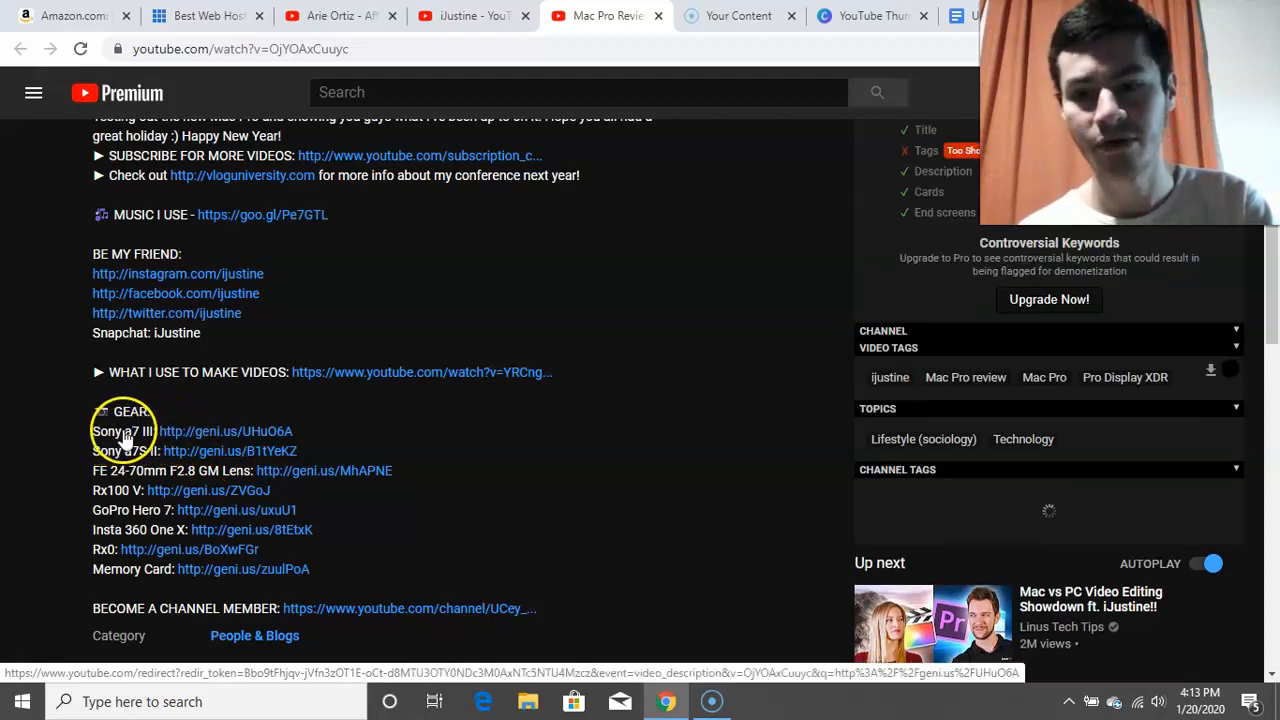
right_click(195, 431)
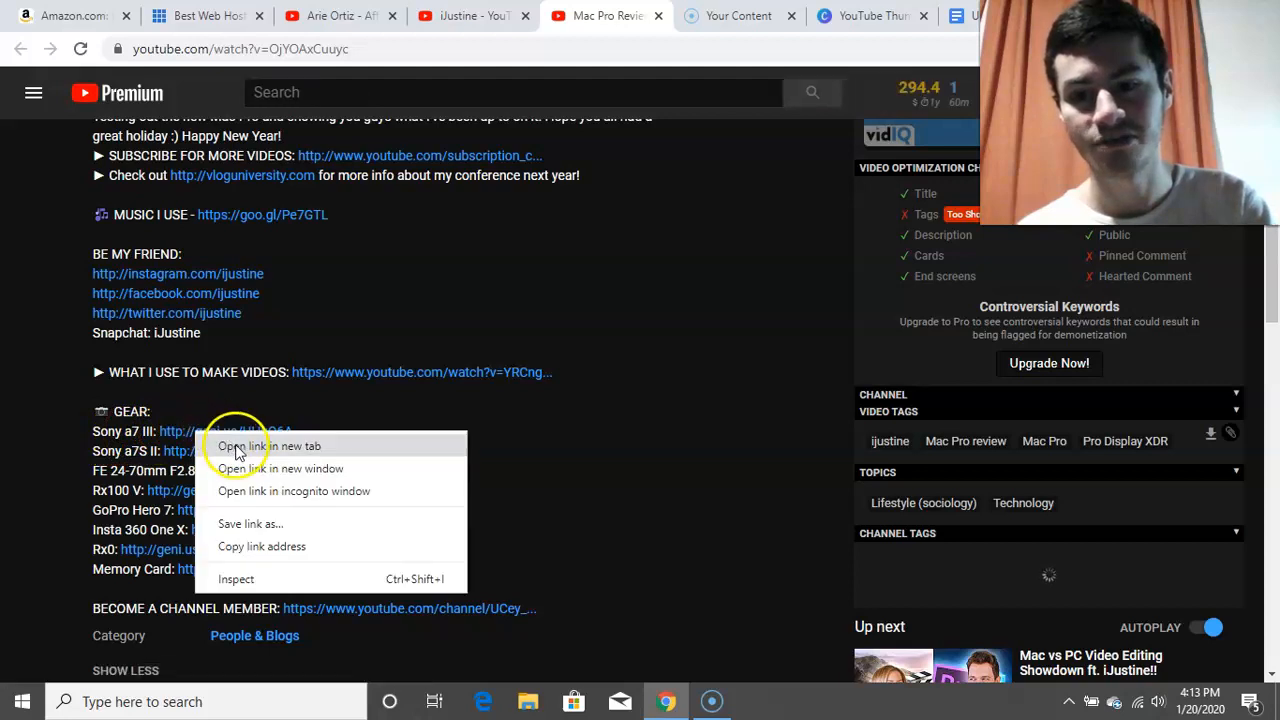
left_click(240, 446)
key("ctrl+Tab")
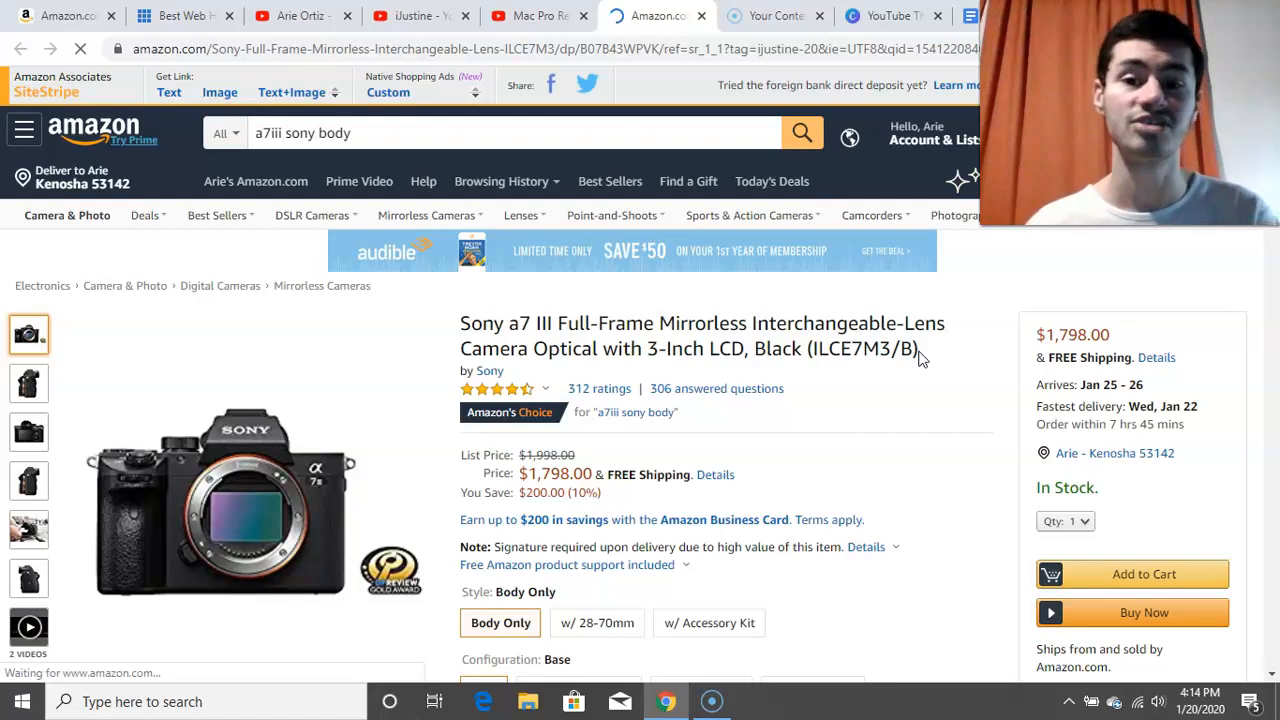
- Return to the player at the start of the Mac Pro review page, and switch back to the Sony a7 III product page
left_click(540, 15)
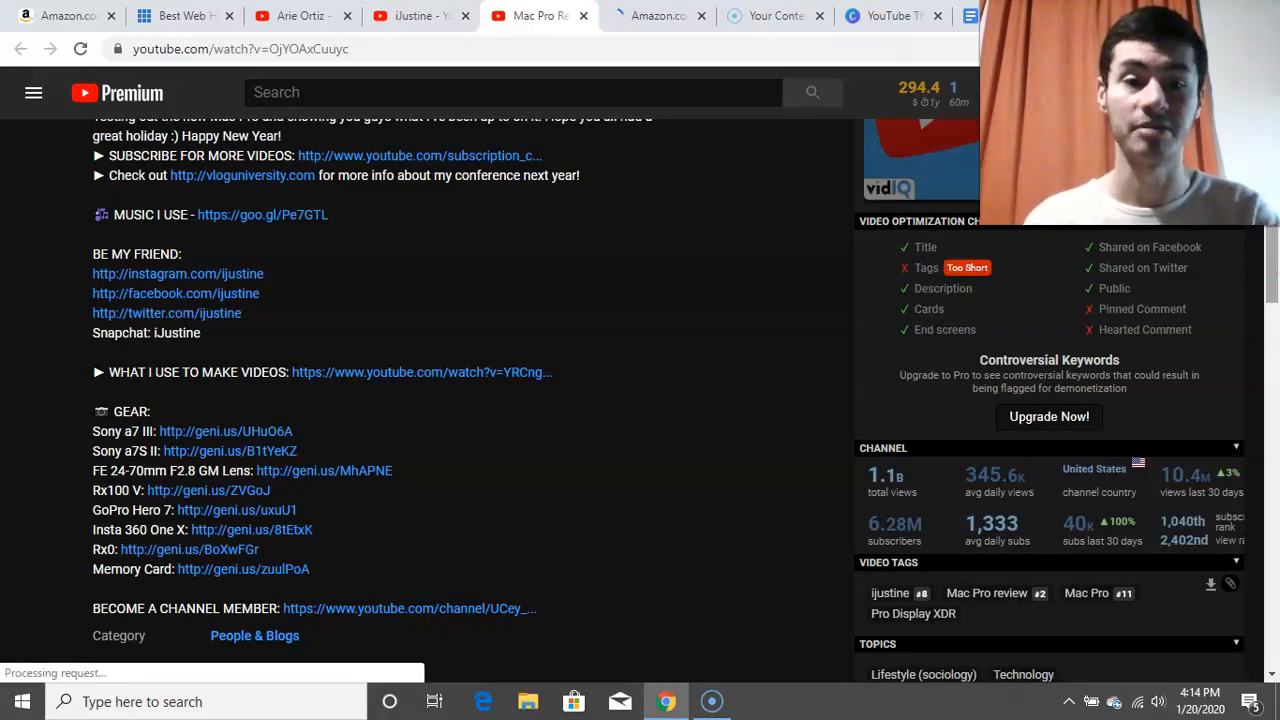
left_click_drag(1272, 255, 1272, 135)
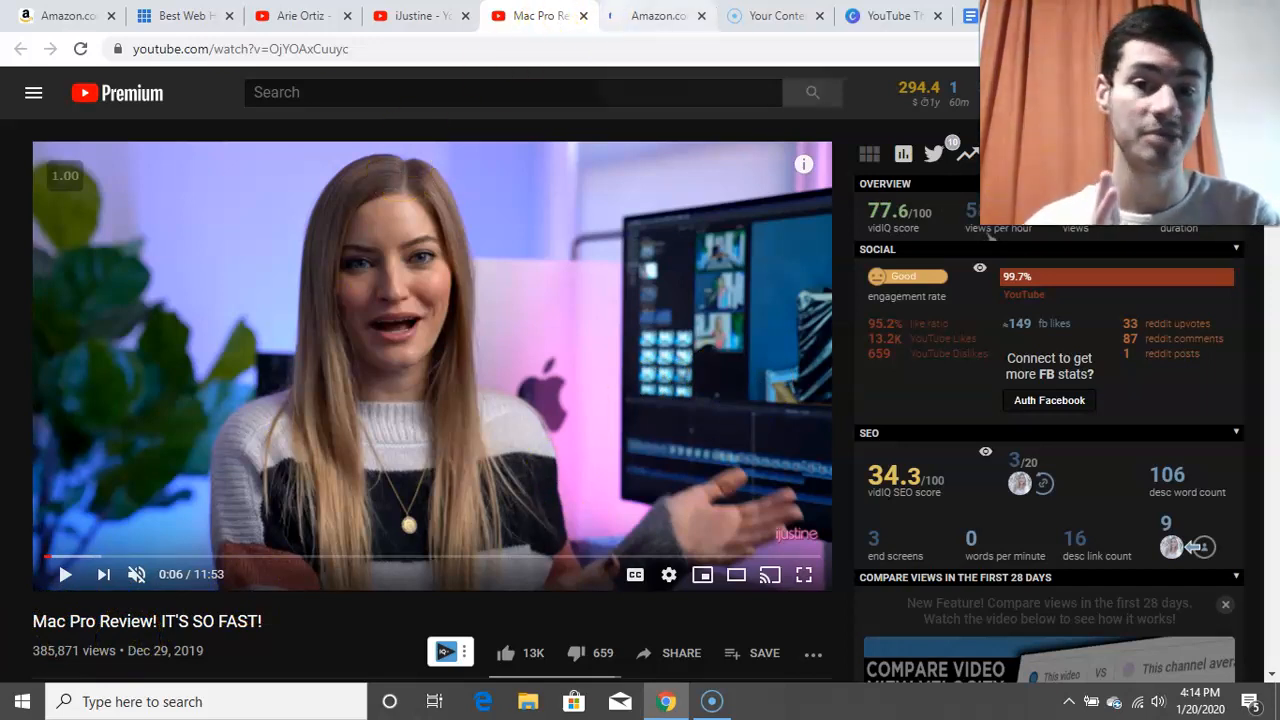
left_click(655, 16)
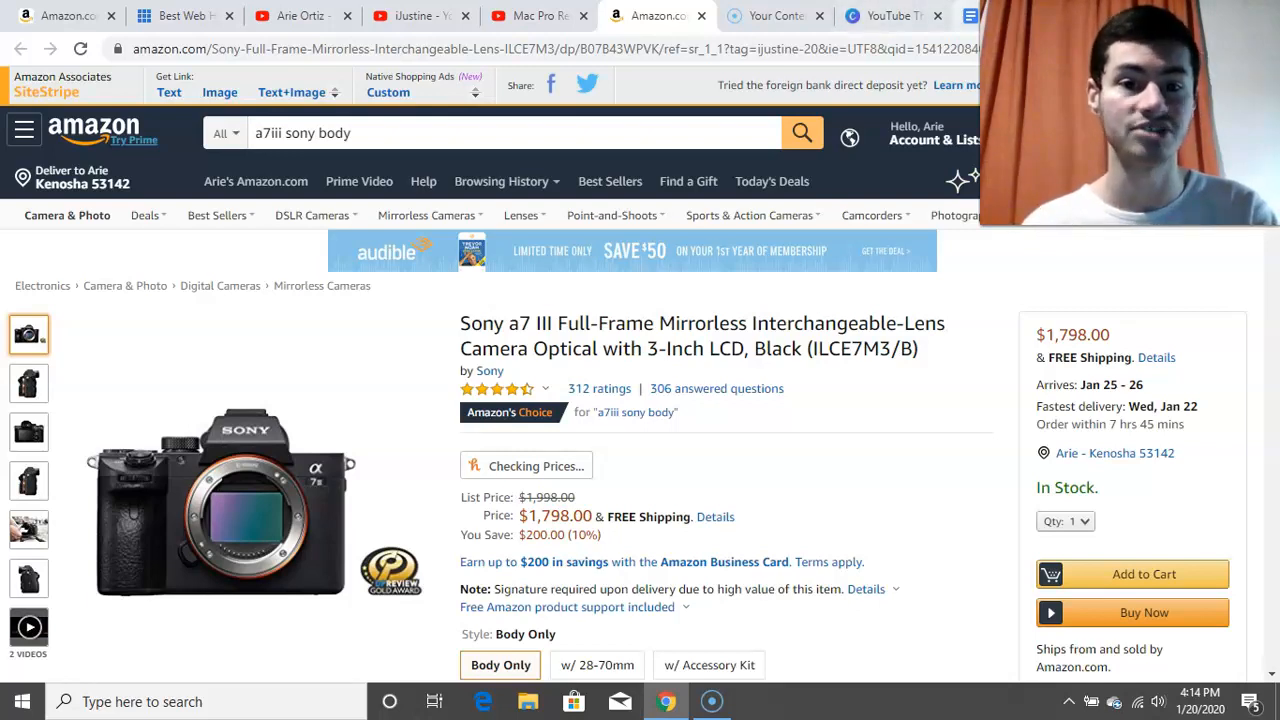
- In the Google Docs document, change the black highlight on "Focus on sharing information that people are looking for in your content." to white
left_click(968, 16)
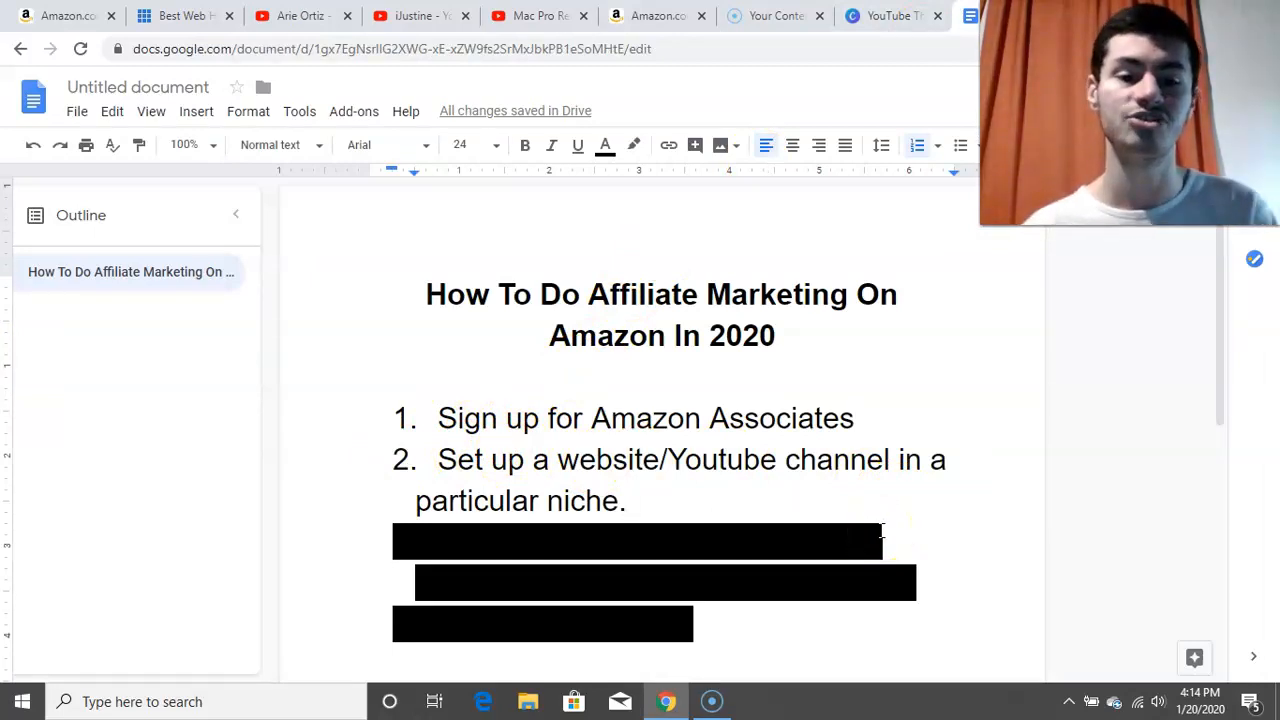
left_click_drag(883, 540, 429, 543)
left_click_drag(916, 580, 414, 551)
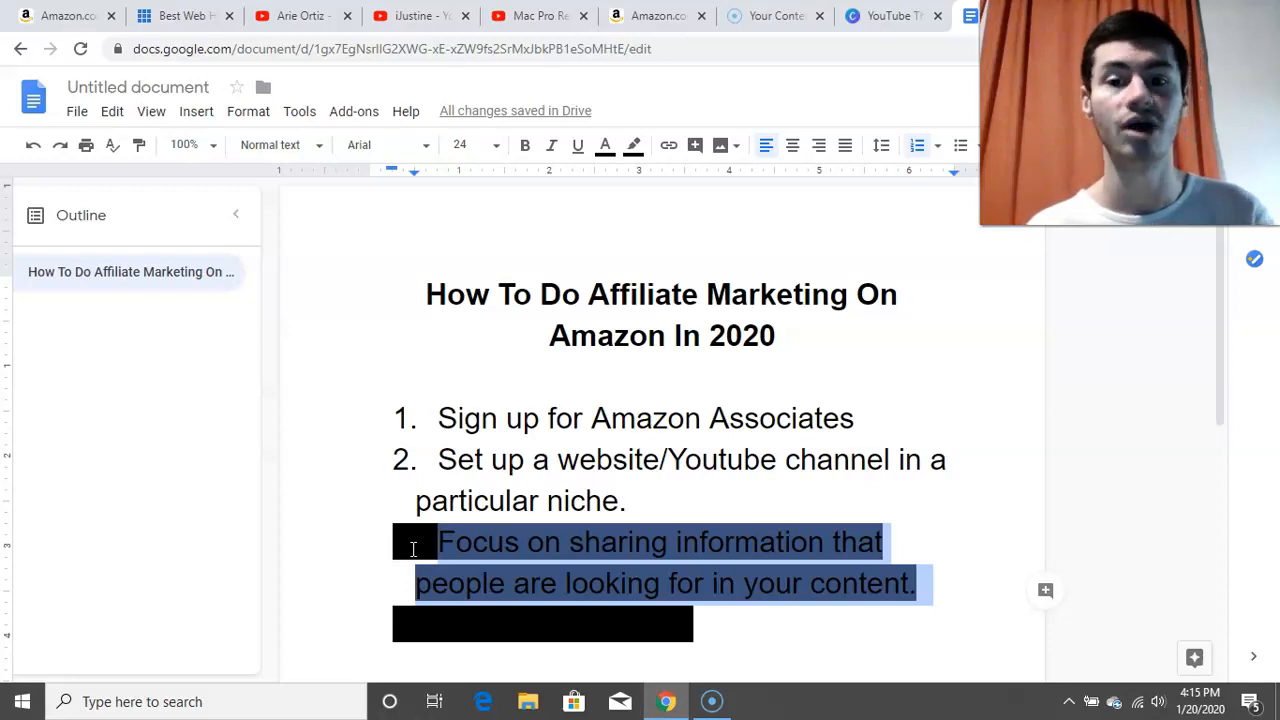
left_click(525, 20)
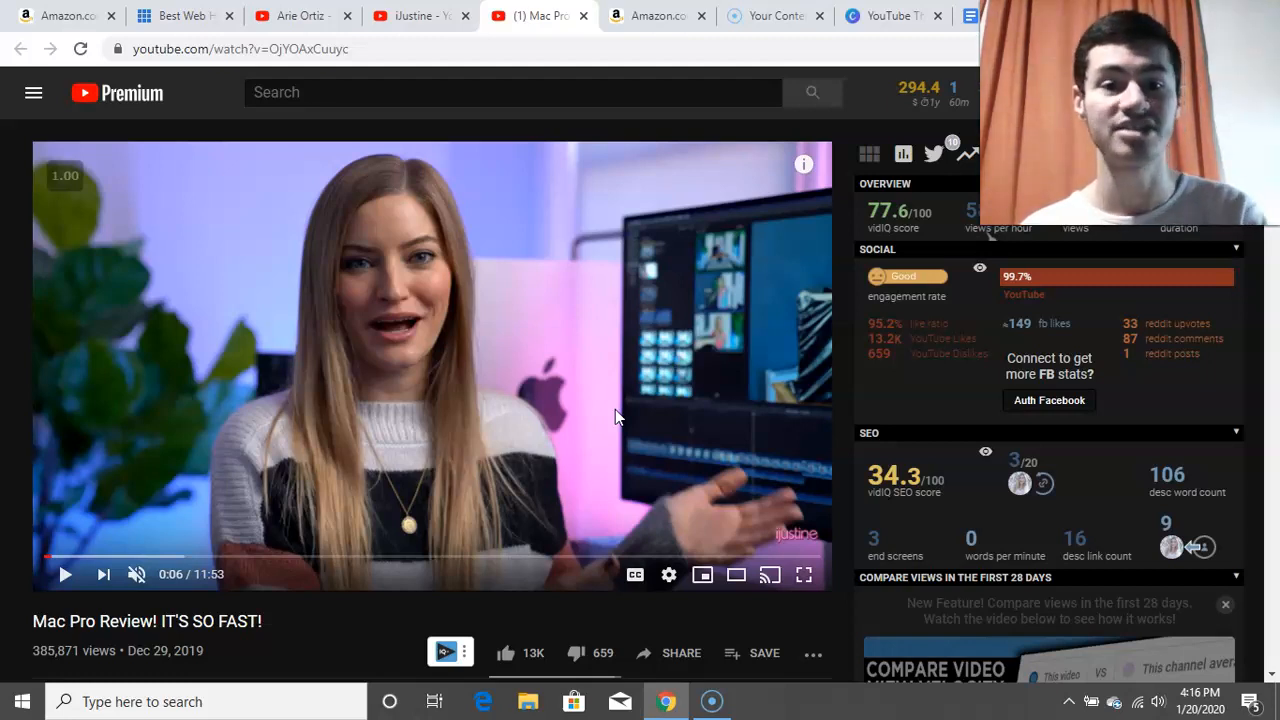
left_click(1000, 16)
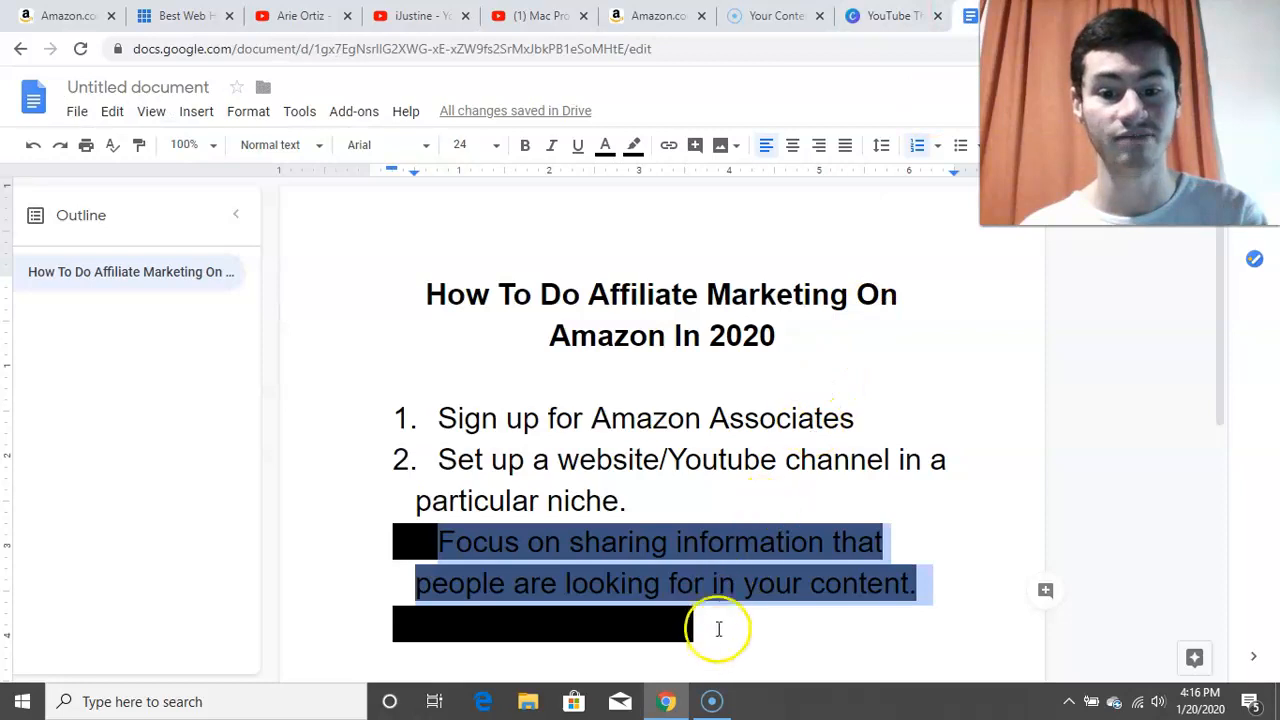
left_click(636, 150)
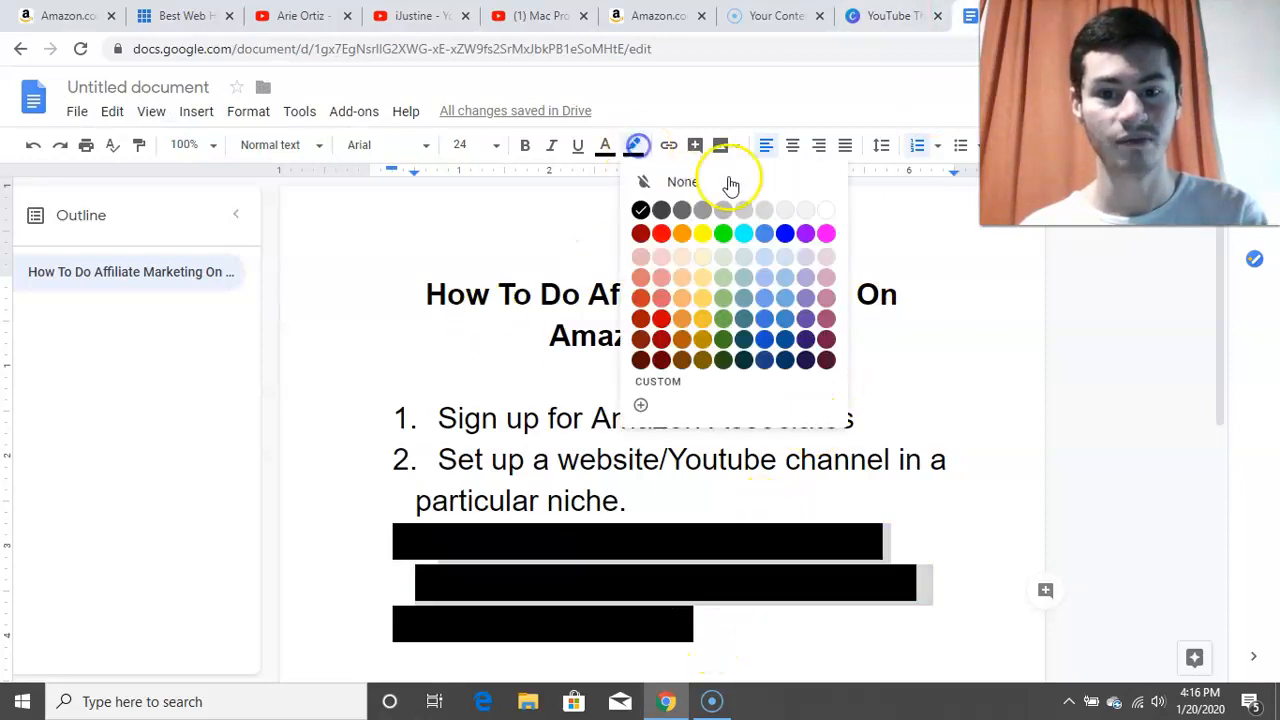
left_click(823, 211)
- Change the black highlight on the fourth list item, "You make money!!!", to white and deselect the text
left_click_drag(707, 629, 386, 562)
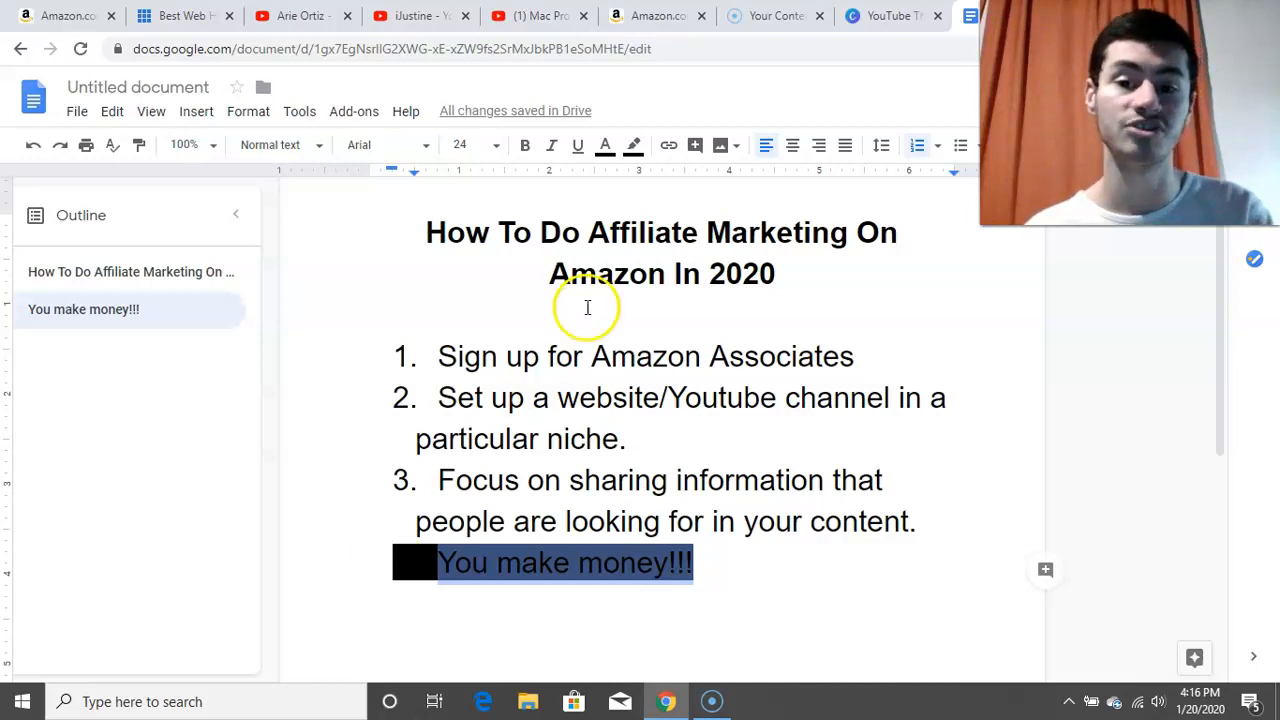
left_click(634, 145)
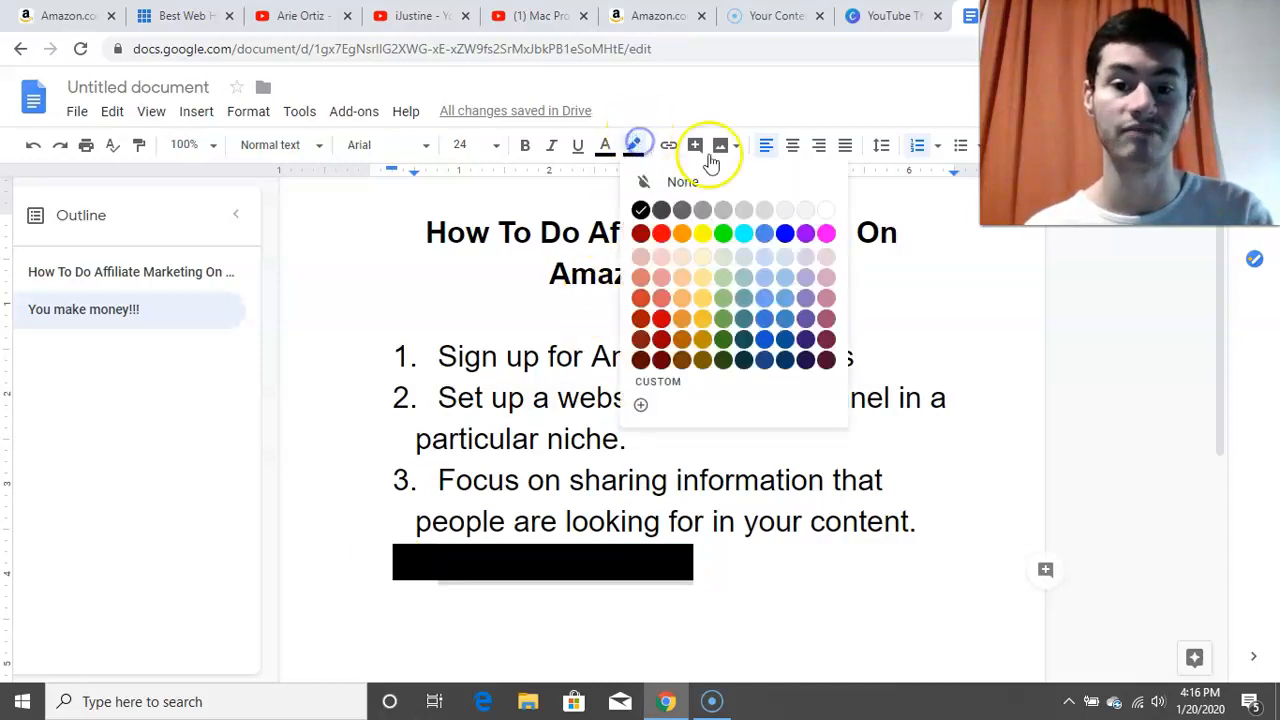
left_click(827, 210)
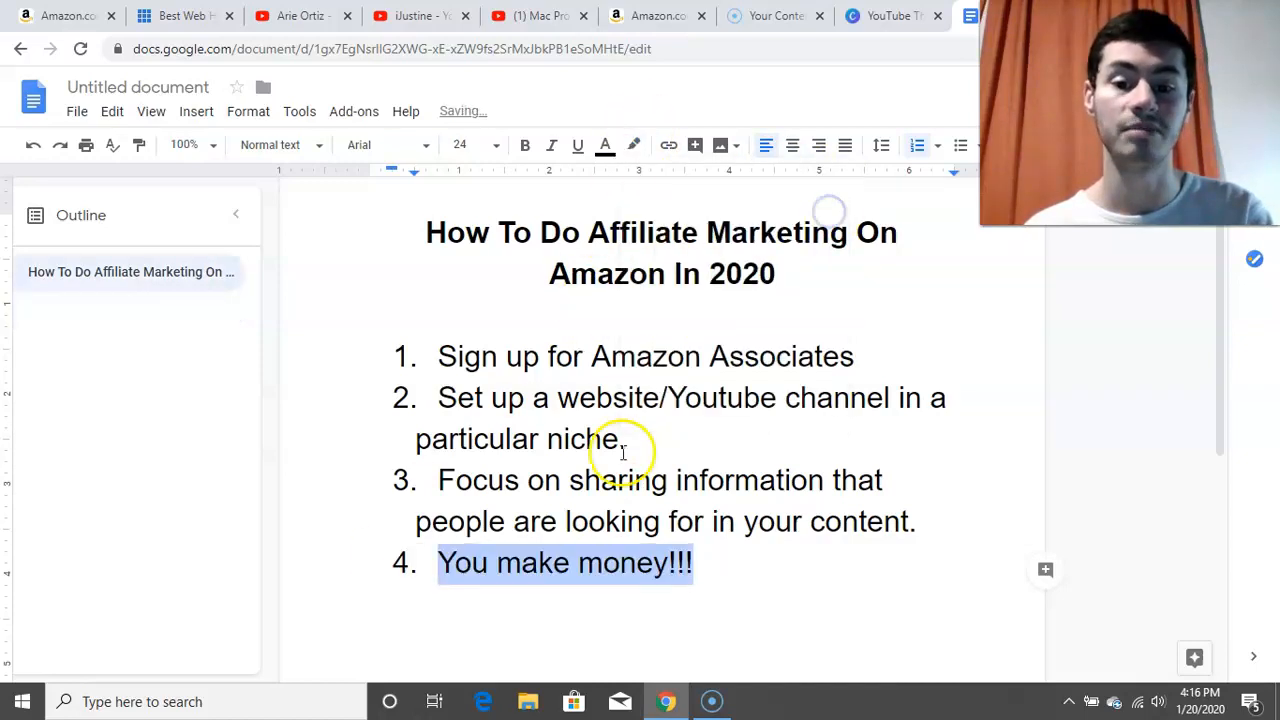
left_click(455, 575)
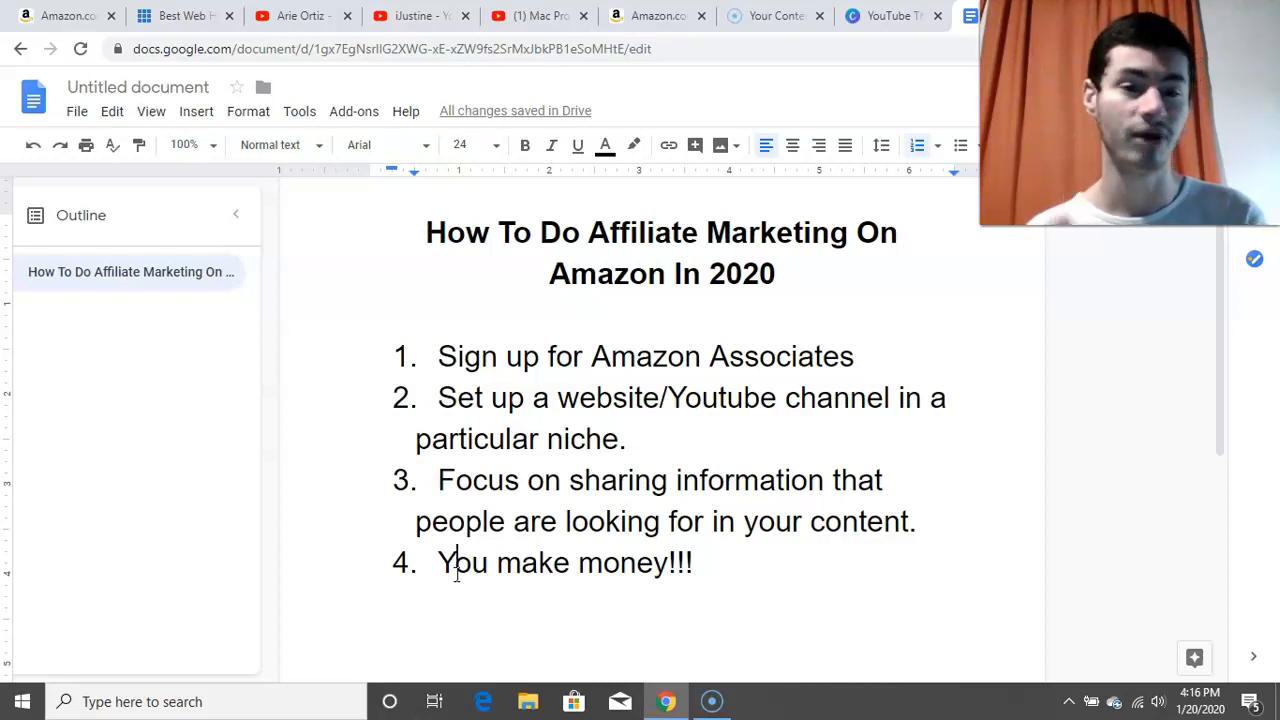
- Revisit the Sony a7 III and Google Pixel 3a pages on Amazon, and return to the Affiliate Jump Start YouTube channel's videos
left_click(652, 16)
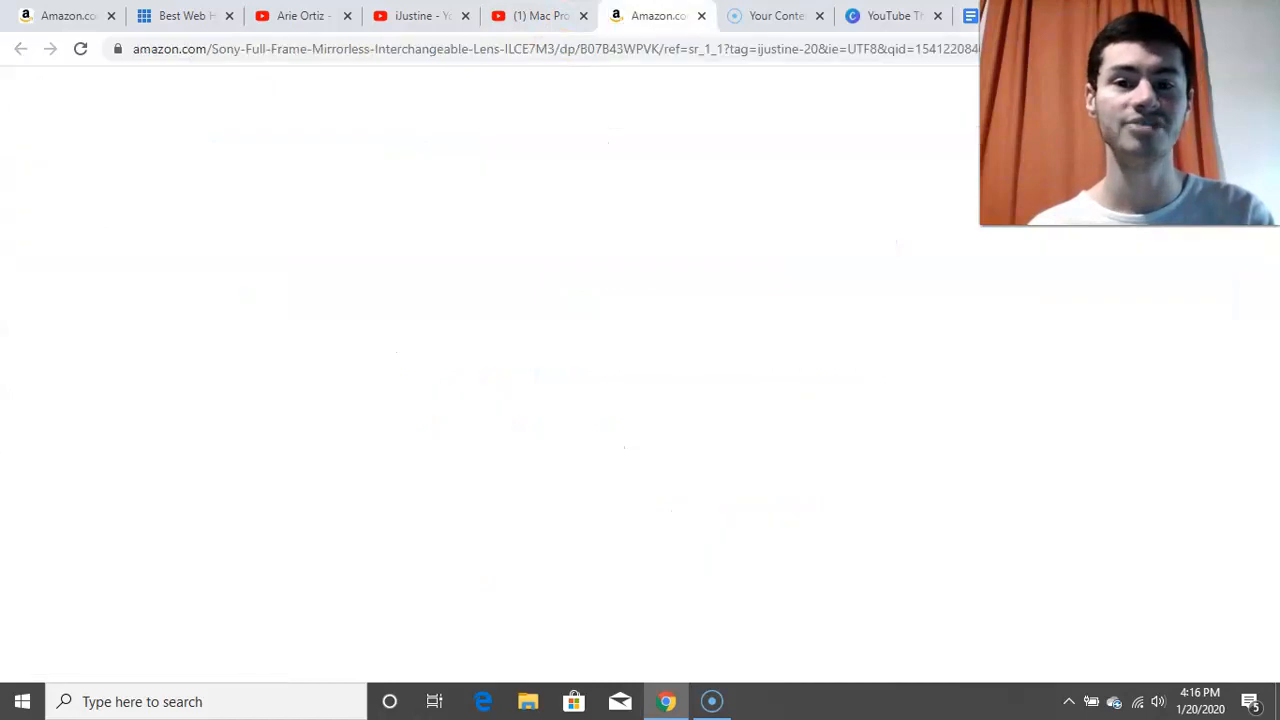
left_click(65, 16)
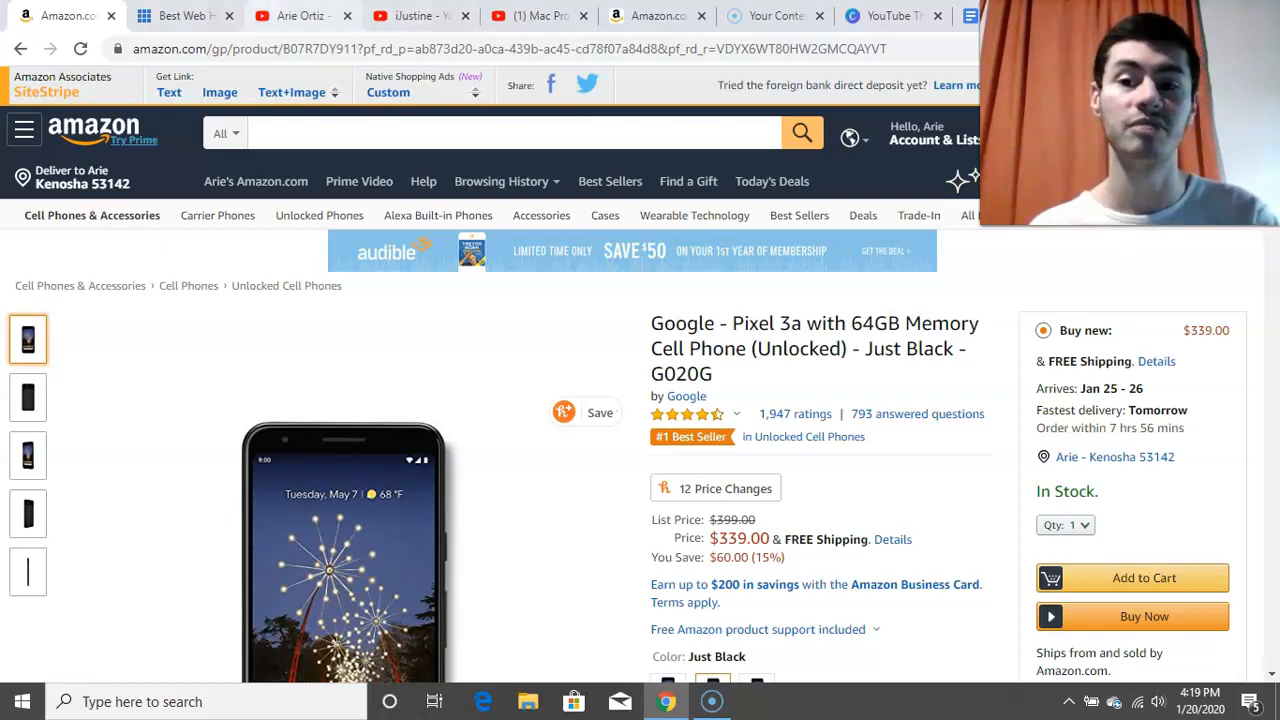
left_click(300, 15)
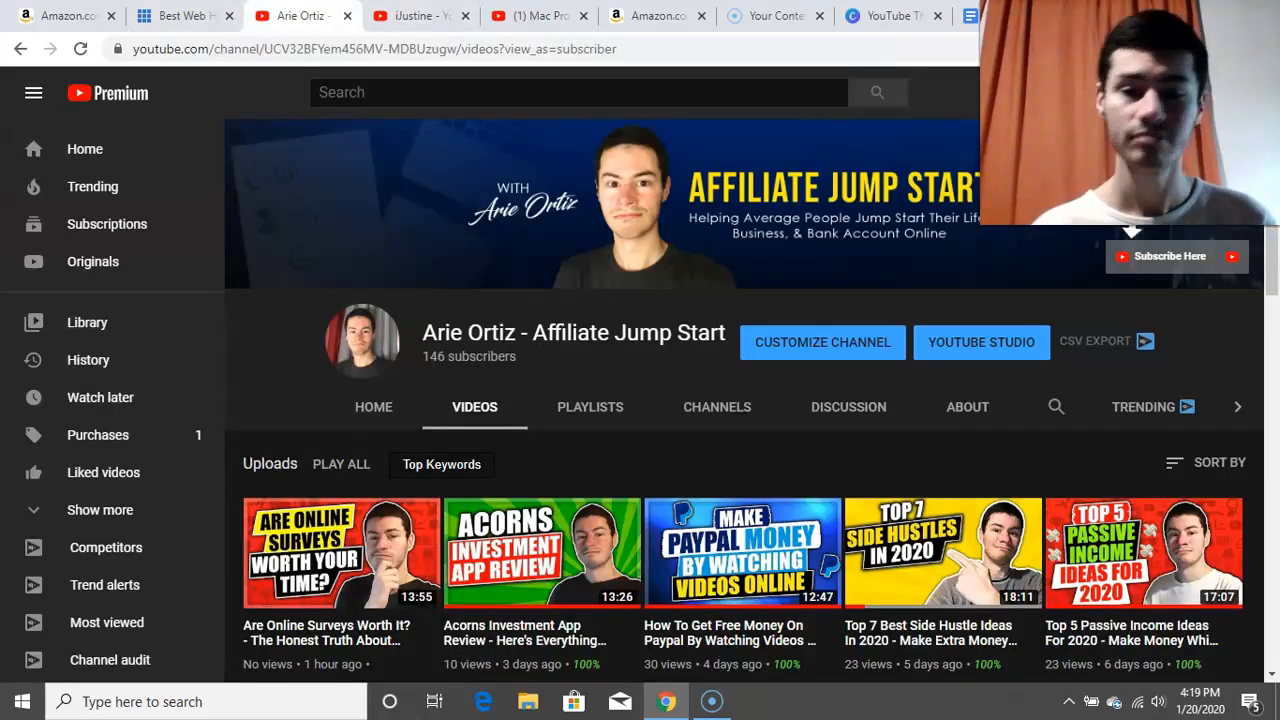